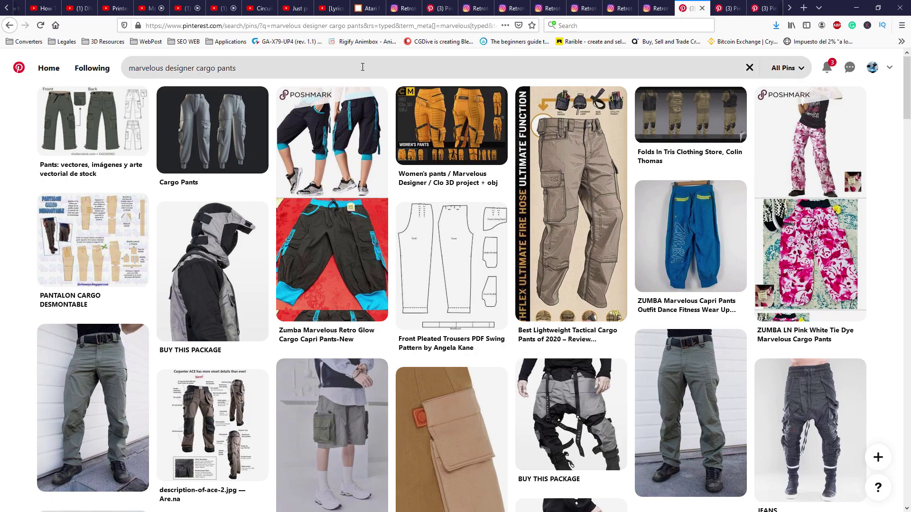
# - Browse Pinterest for cargo pants and trouser sewing patterns, and examine the character's trouser reference in Blender
pyautogui.click(346, 67)
pyautogui.moveTo(346, 67); pyautogui.dragTo(70, 66)
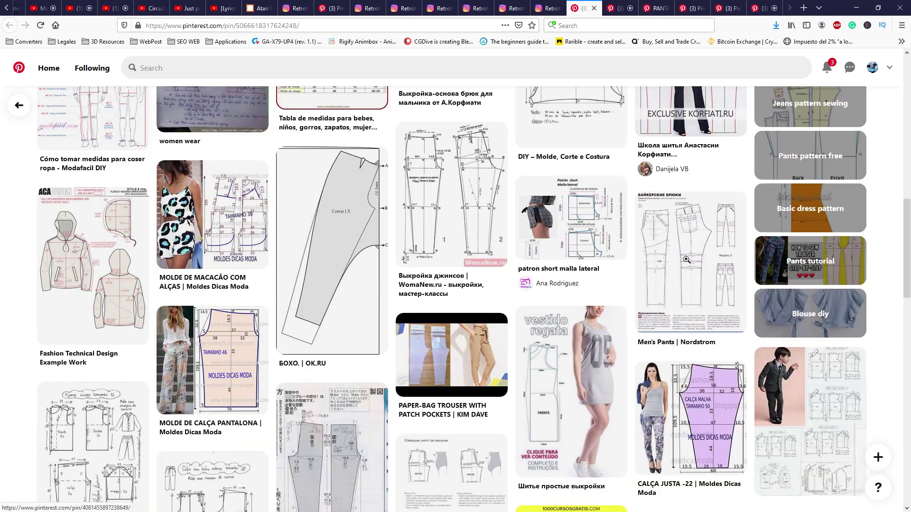
pyautogui.click(731, 199)
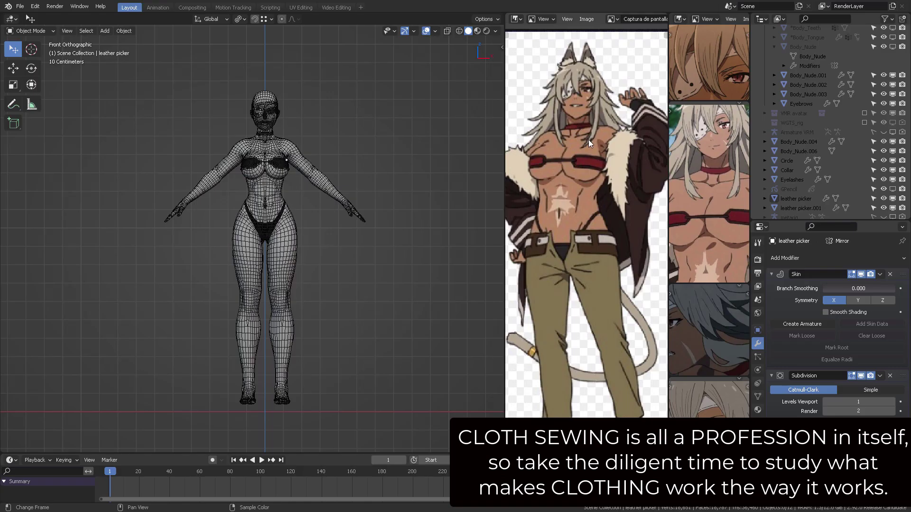
pyautogui.moveTo(588, 140); pyautogui.dragTo(604, 156, button='middle')
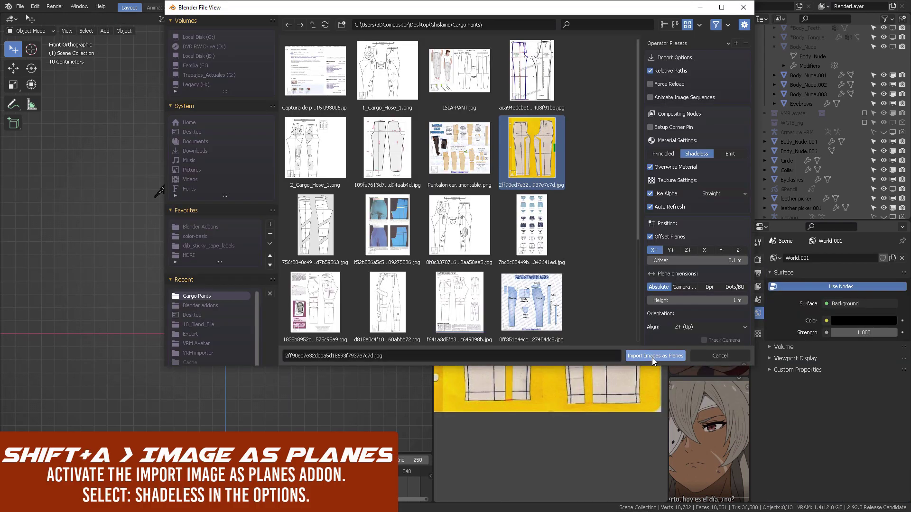
# - Import the yellow trouser pattern 2ff90ed7e32ddba5d18693f7937e7c7d.jpg as a shadeless image plane and place it beside the body's legs
pyautogui.click(652, 358)
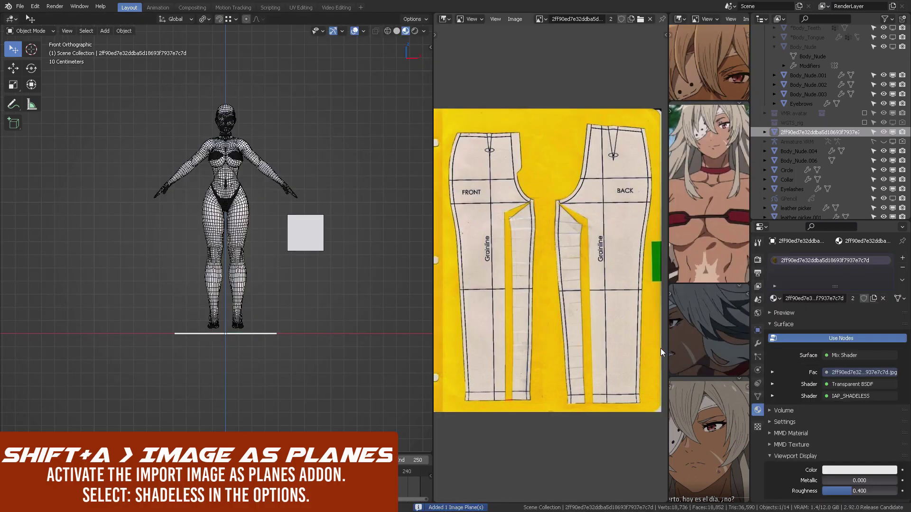
pyautogui.press('g')
pyautogui.press('x')
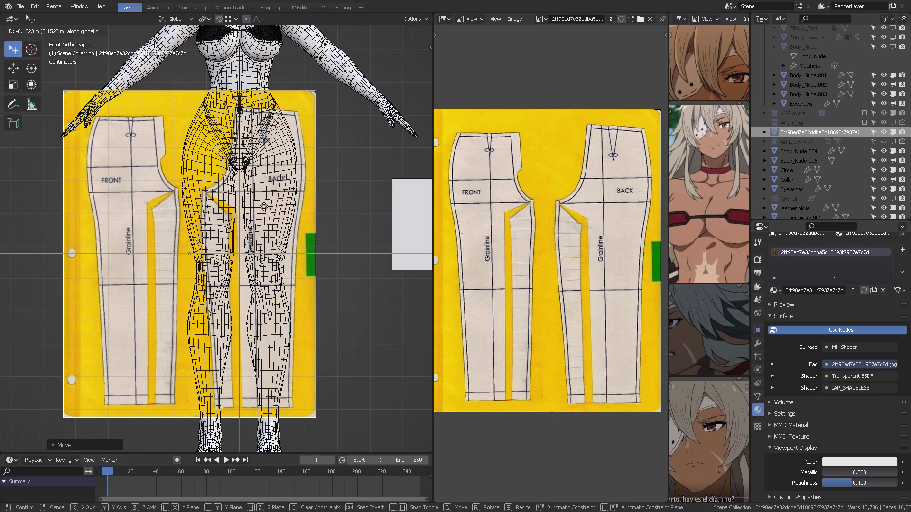
pyautogui.rightClick(264, 207)
pyautogui.scroll(-4, 204, 216)
pyautogui.press('g')
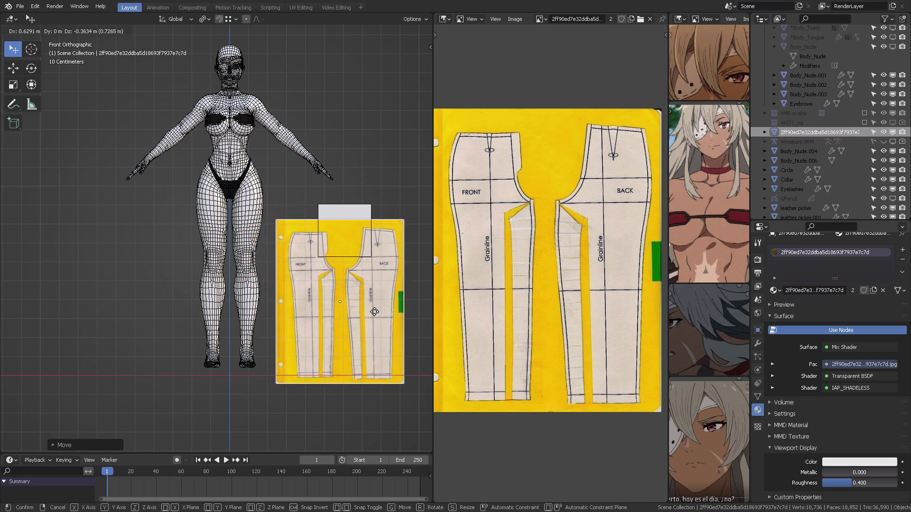
pyautogui.click(393, 271)
# - Scale the subdivided plane onto the back pattern piece and fit its vertices to the piece's outline with proportional editing
pyautogui.click(358, 221)
pyautogui.moveTo(358, 221); pyautogui.dragTo(288, 301, button='middle')
pyautogui.click(289, 301)
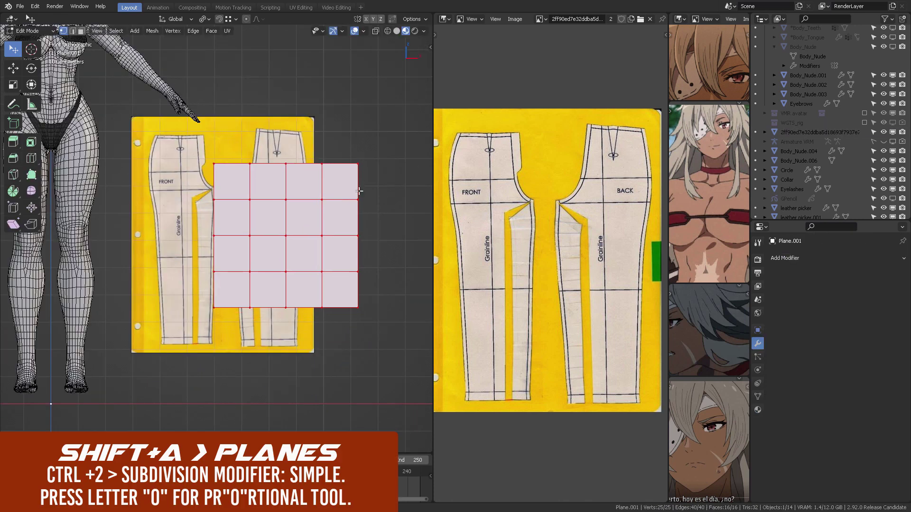
pyautogui.press('s')
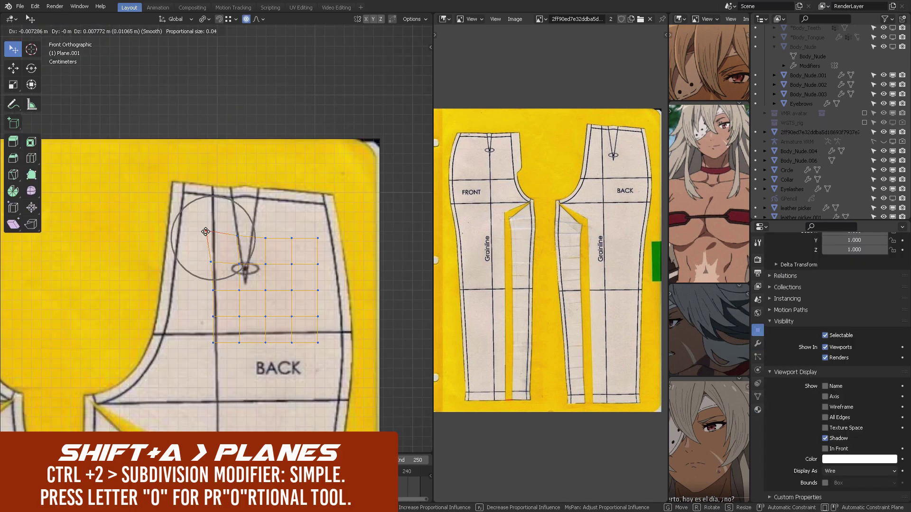
pyautogui.scroll(3, 194, 201)
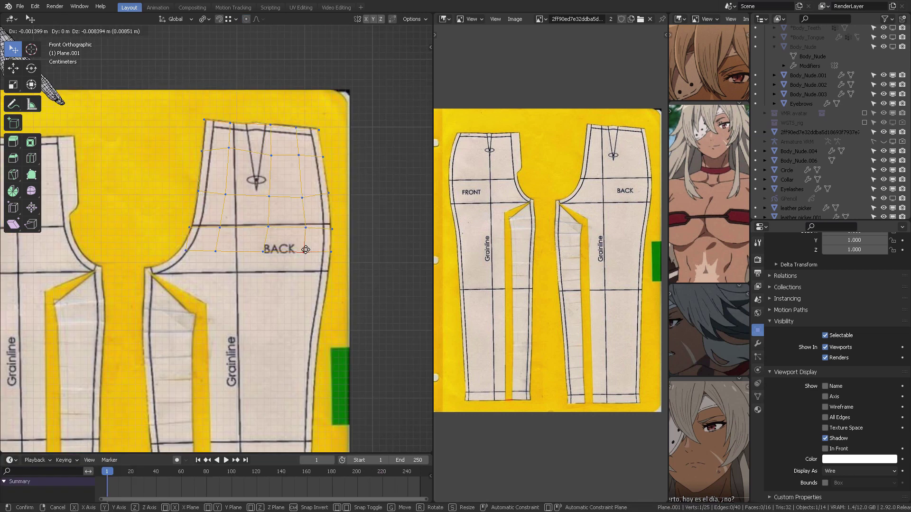
pyautogui.scroll(2, 166, 288)
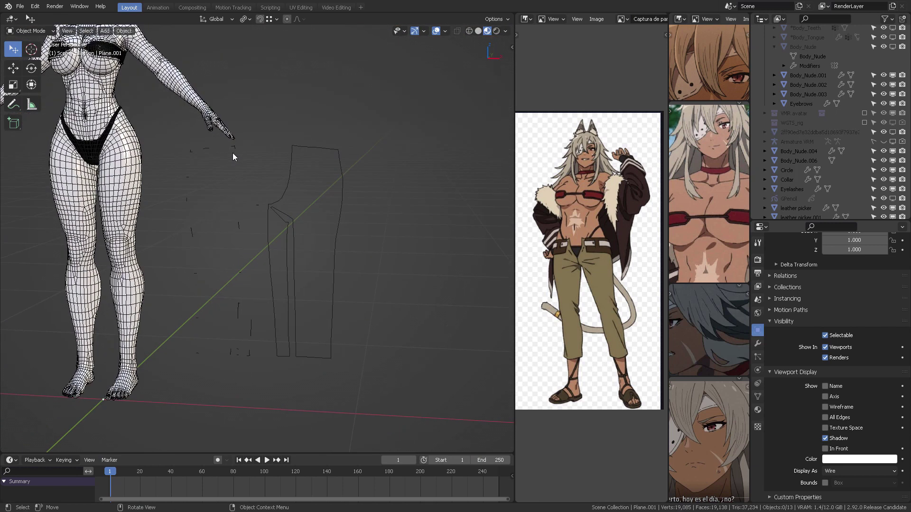
# - Open the pattern mesh in edit mode with nothing selected and enable the Face Orientation overlay
pyautogui.click(232, 153)
pyautogui.hotkey('ctrl', 'Tab')
pyautogui.click(252, 160)
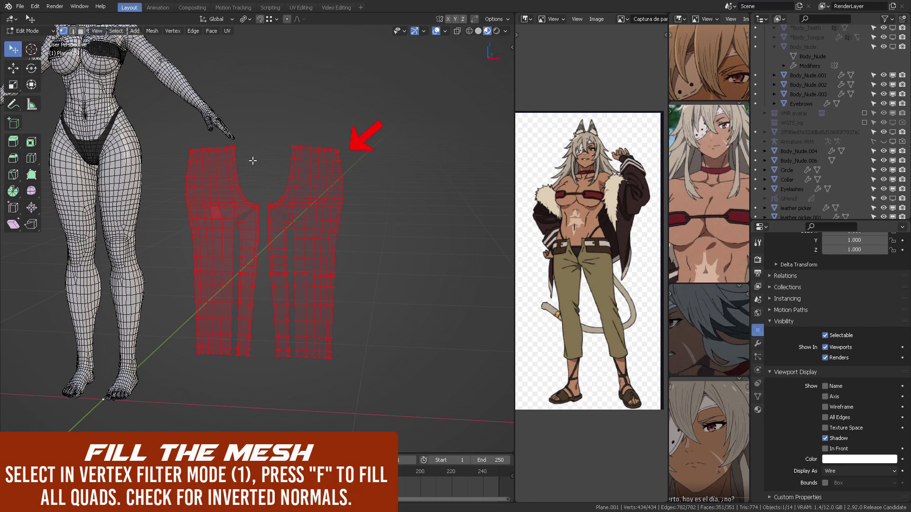
pyautogui.hotkey('alt', 'a')
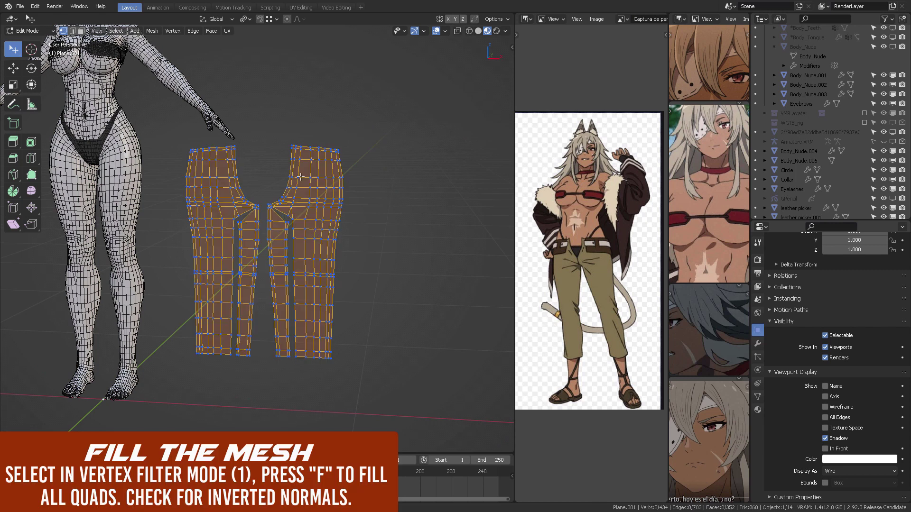
pyautogui.moveTo(312, 202); pyautogui.dragTo(351, 223, button='middle')
pyautogui.click(445, 30)
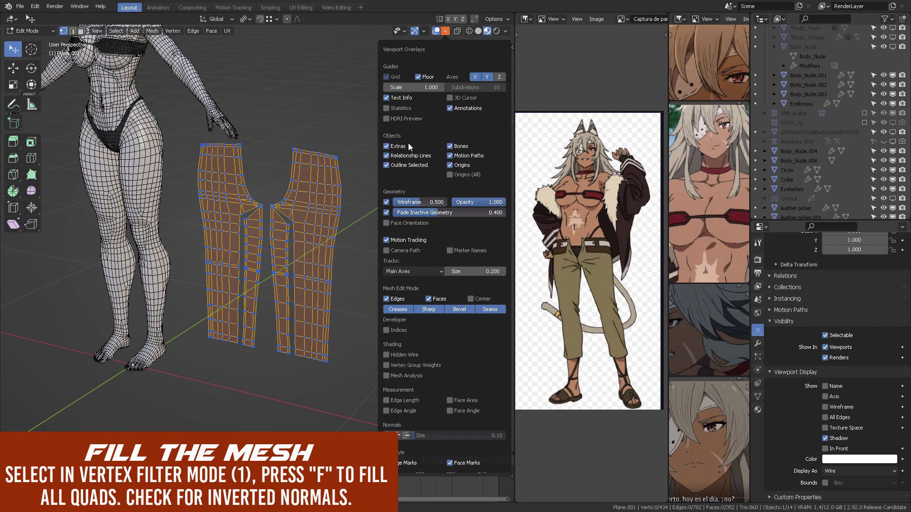
pyautogui.click(387, 223)
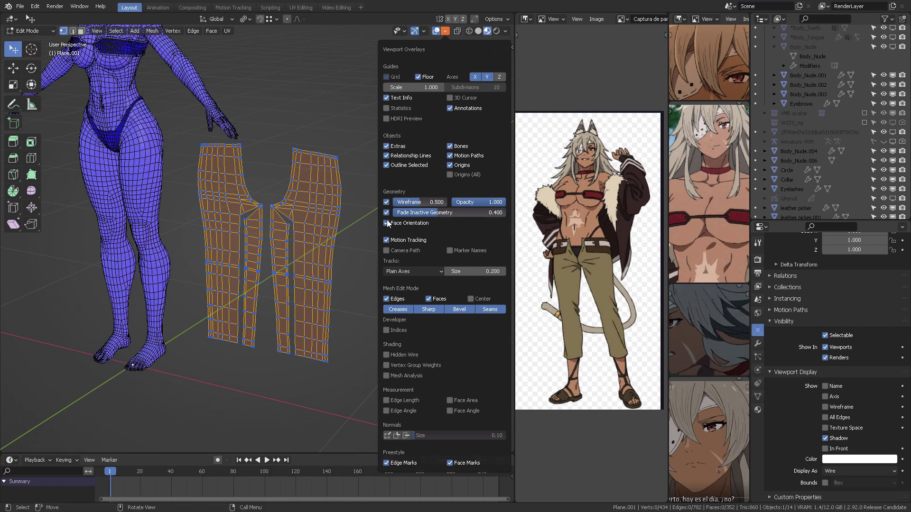
# - Check the pattern mesh's face orientation in object mode and its split normals in edit mode
pyautogui.hotkey('ctrl', 'Tab')
pyautogui.click(262, 194)
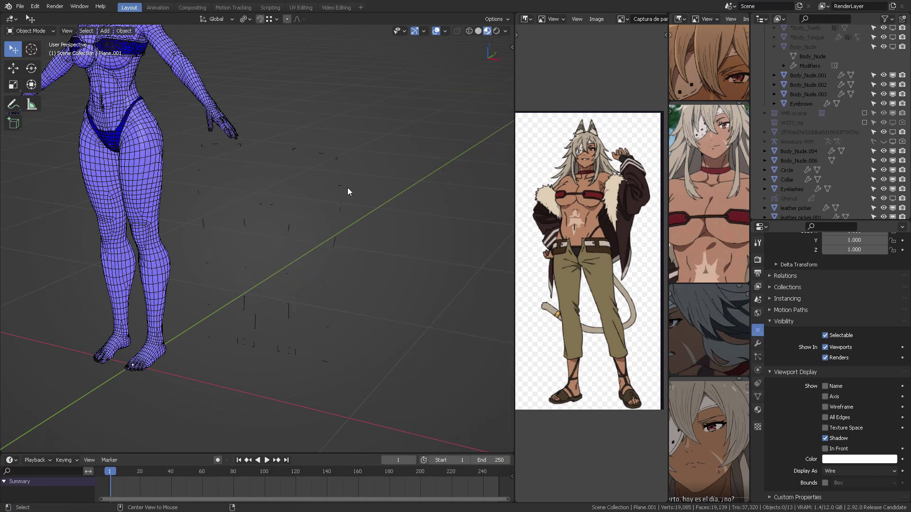
pyautogui.moveTo(348, 187)
pyautogui.mouseDown(button='middle')
pyautogui.moveTo(380, 184)
pyautogui.moveTo(340, 178)
pyautogui.mouseUp(button='middle')
pyautogui.press('Tab')
pyautogui.click(445, 31)
pyautogui.click(397, 435)
pyautogui.moveTo(332, 266); pyautogui.dragTo(244, 300, button='middle')
pyautogui.scroll(3, 243, 300)
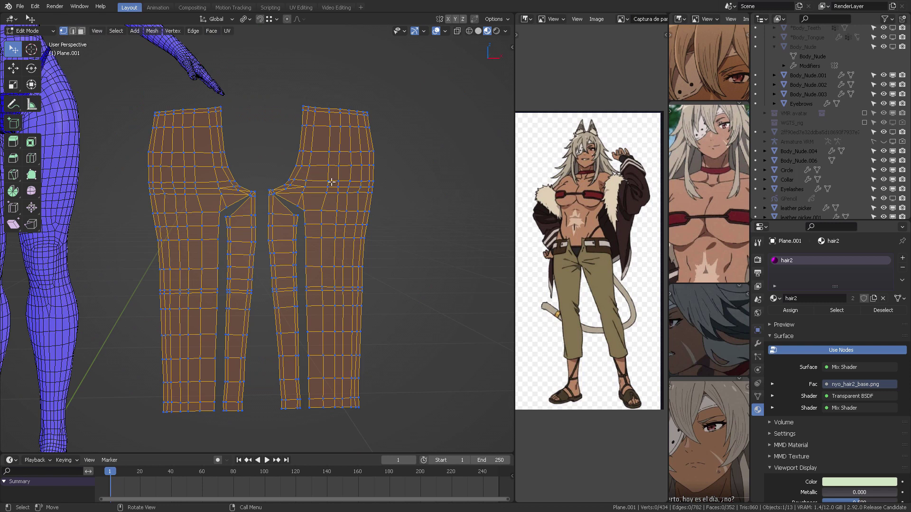
# - Delete the single large duplicate face covering the back pattern piece and the one covering the front piece
pyautogui.click(319, 159)
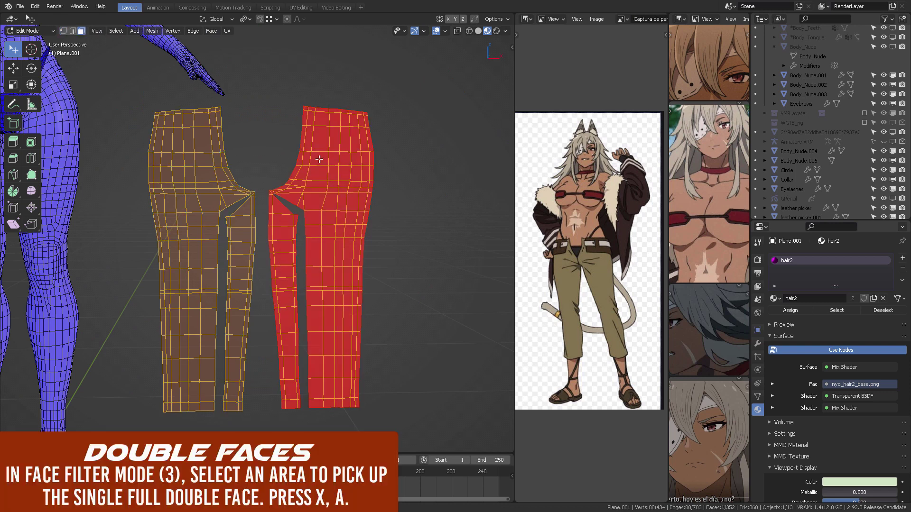
pyautogui.press('x')
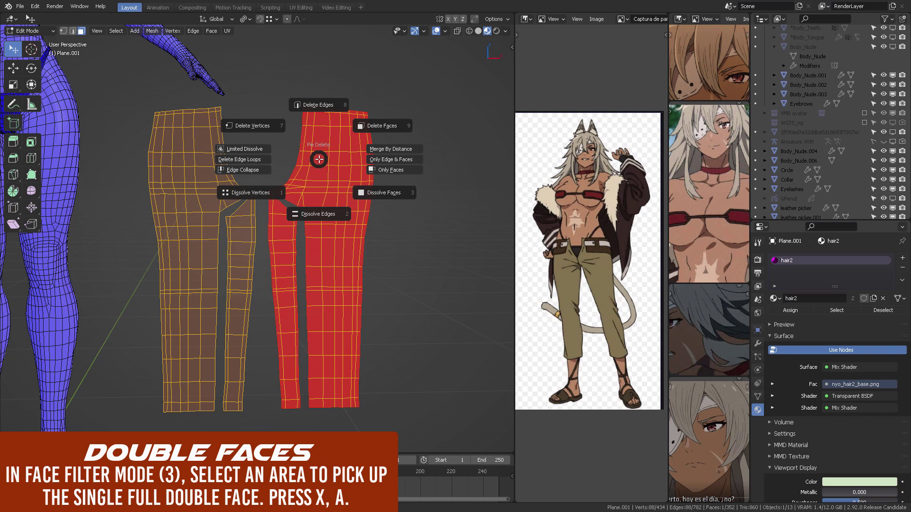
pyautogui.click(382, 126)
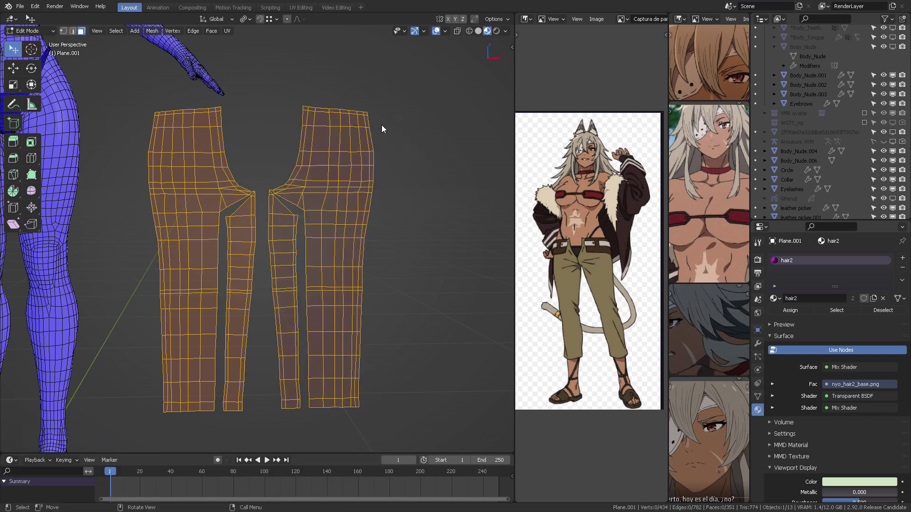
pyautogui.click(200, 174)
pyautogui.press('x')
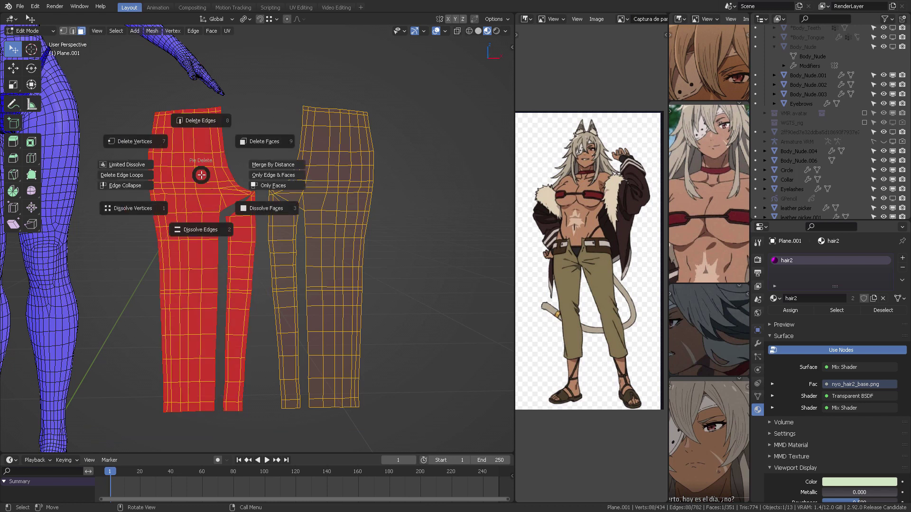
pyautogui.click(269, 150)
# - Check single faces on the back and front pattern pieces for remaining double faces
pyautogui.moveTo(297, 164); pyautogui.dragTo(332, 143, button='middle')
pyautogui.click(331, 143)
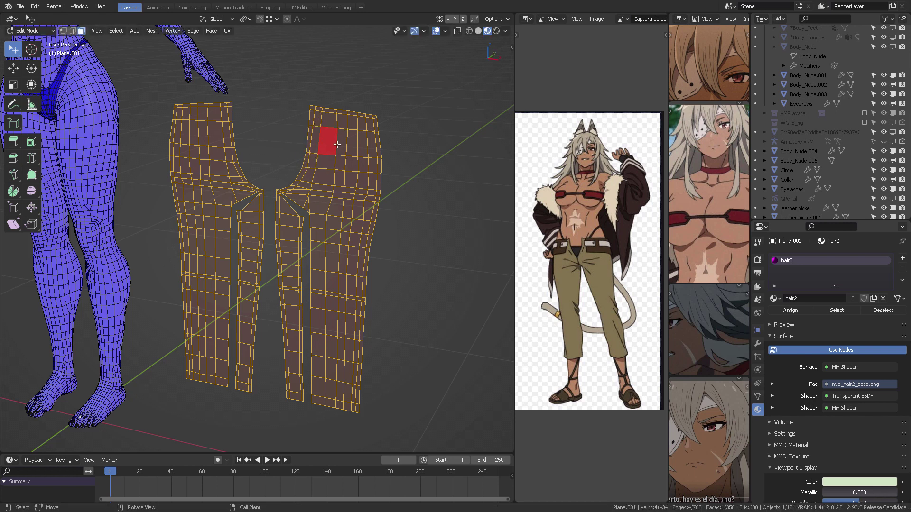
pyautogui.click(239, 140)
pyautogui.press('g')
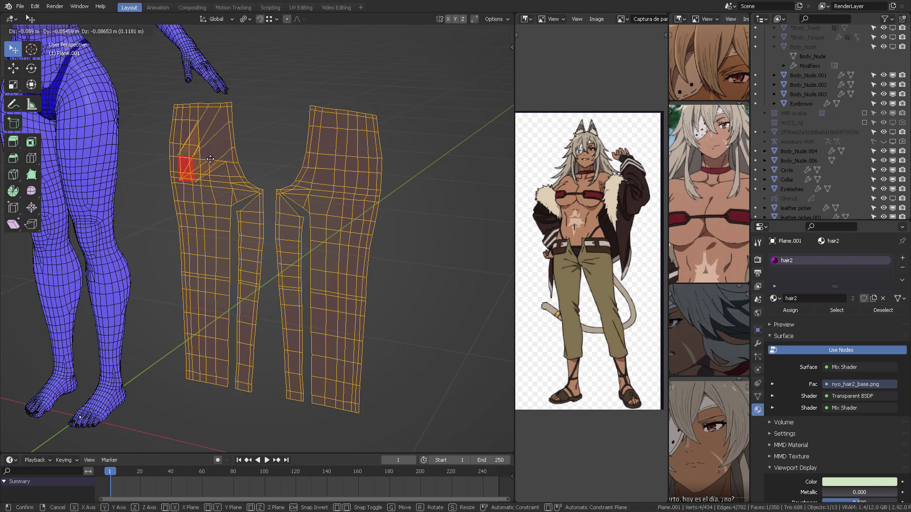
pyautogui.rightClick(220, 135)
# - Clear the face selection and display the split normals of the pattern pieces
pyautogui.moveTo(285, 158); pyautogui.dragTo(314, 134, button='middle')
pyautogui.hotkey('alt', 'a')
pyautogui.click(445, 32)
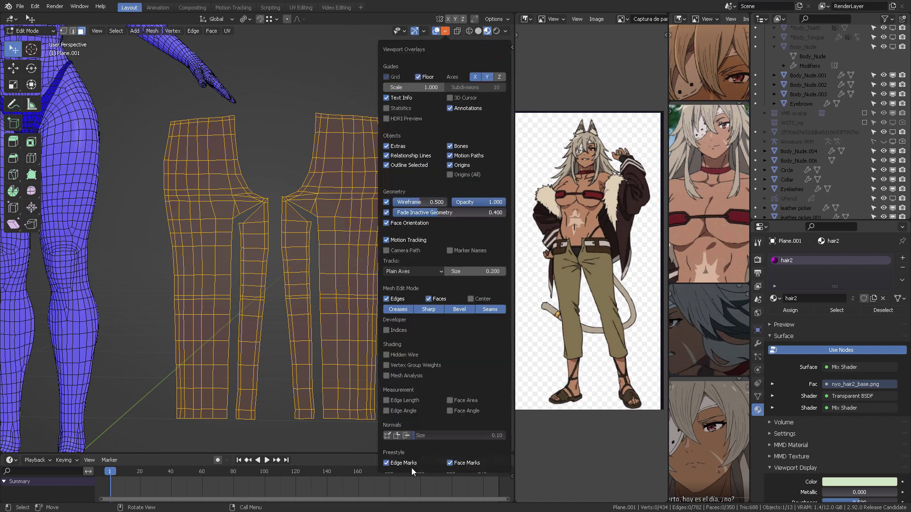
pyautogui.click(397, 436)
pyautogui.moveTo(280, 257); pyautogui.dragTo(289, 191, button='middle')
# - Flip the normals of all faces in the pattern pieces
pyautogui.press('a')
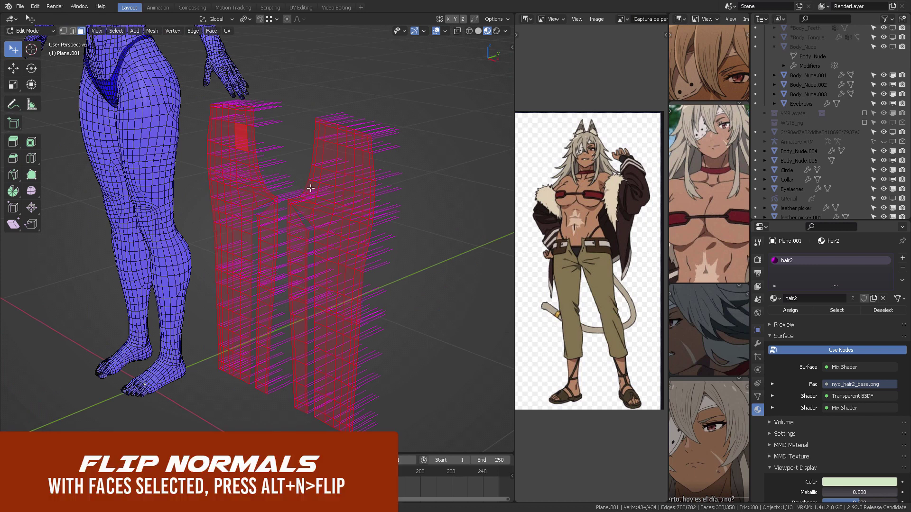
pyautogui.hotkey('alt', 'n')
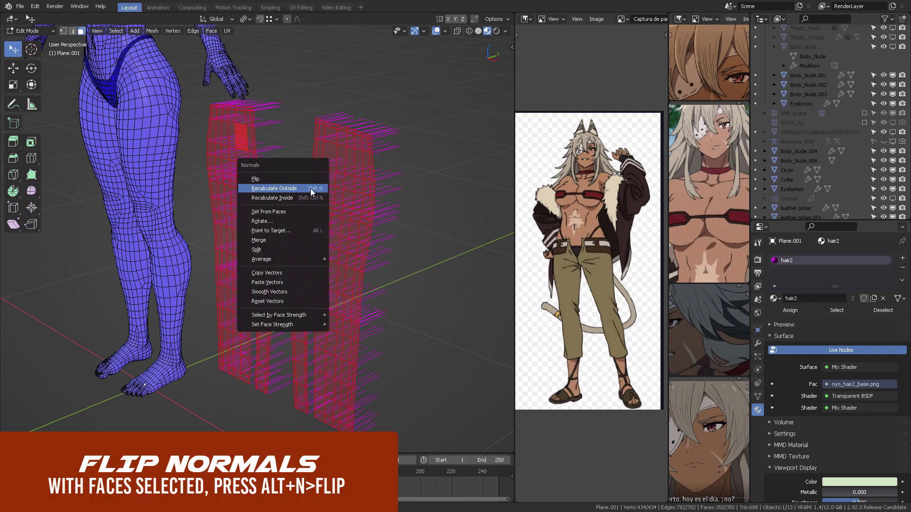
pyautogui.click(306, 179)
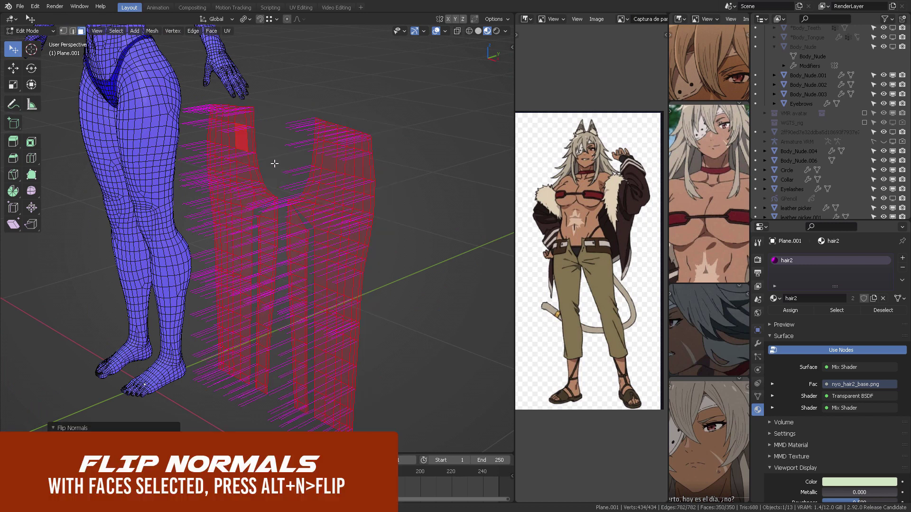
# - Open the viewport overlay options and show all edges on the pattern object in object mode
pyautogui.click(445, 32)
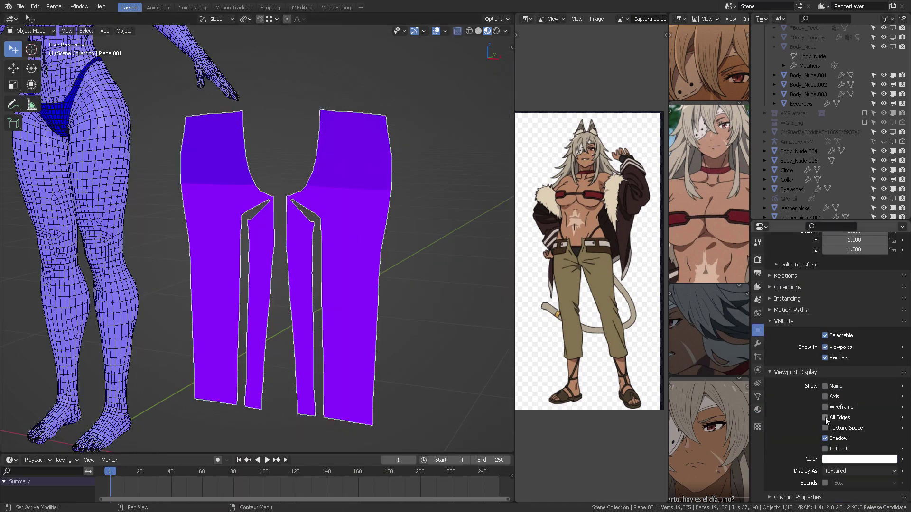
pyautogui.click(825, 417)
pyautogui.moveTo(370, 170); pyautogui.dragTo(346, 185, button='middle')
# - Project the UVs of every pattern vertex from the front orthographic view with Project from View
pyautogui.press('KP_1')
pyautogui.hotkey('ctrl', 'Tab')
pyautogui.click(341, 220)
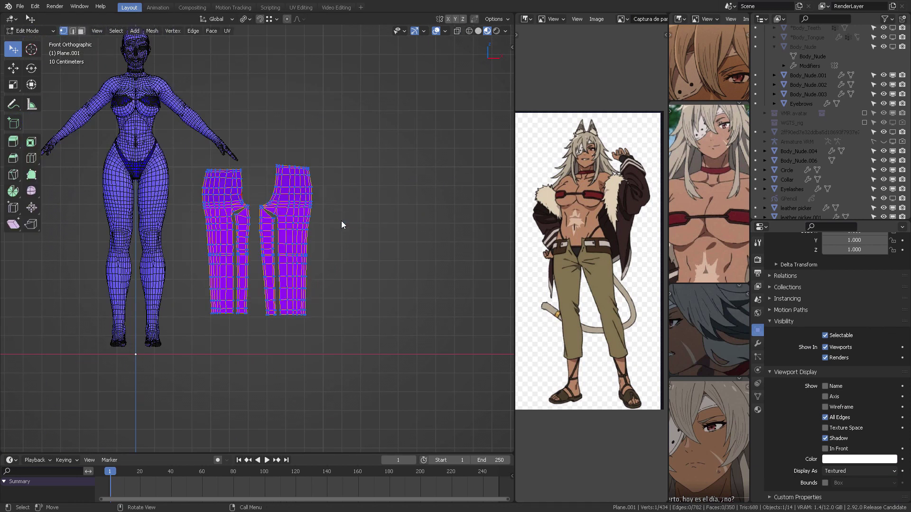
pyautogui.press('a')
pyautogui.press('u')
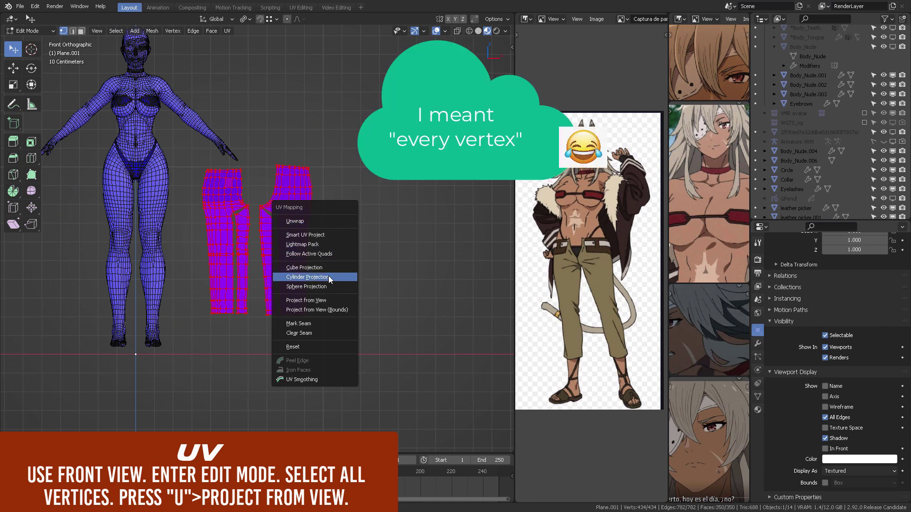
pyautogui.click(323, 301)
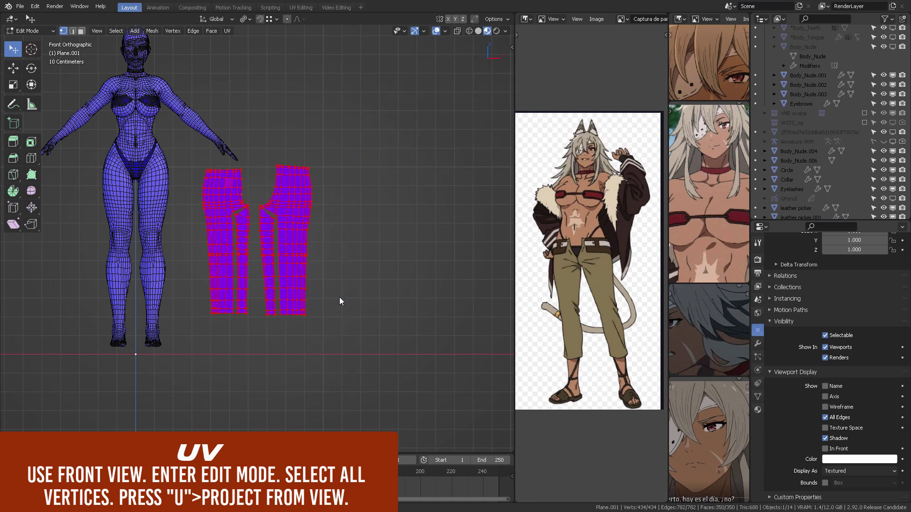
# - Switch the large character reference area to the UV Editor and enlarge the projected pattern UVs
pyautogui.scroll(4, 302, 234)
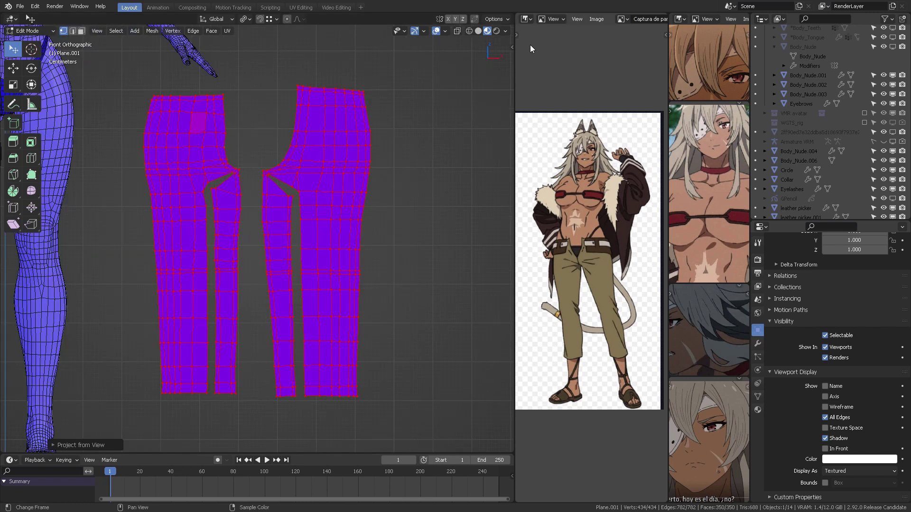
pyautogui.click(524, 23)
pyautogui.click(536, 81)
pyautogui.press('s')
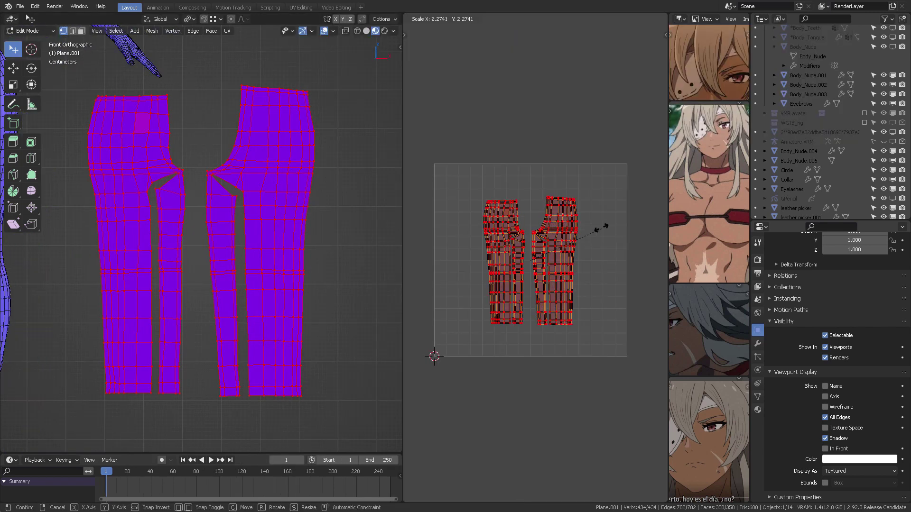
pyautogui.click(636, 204)
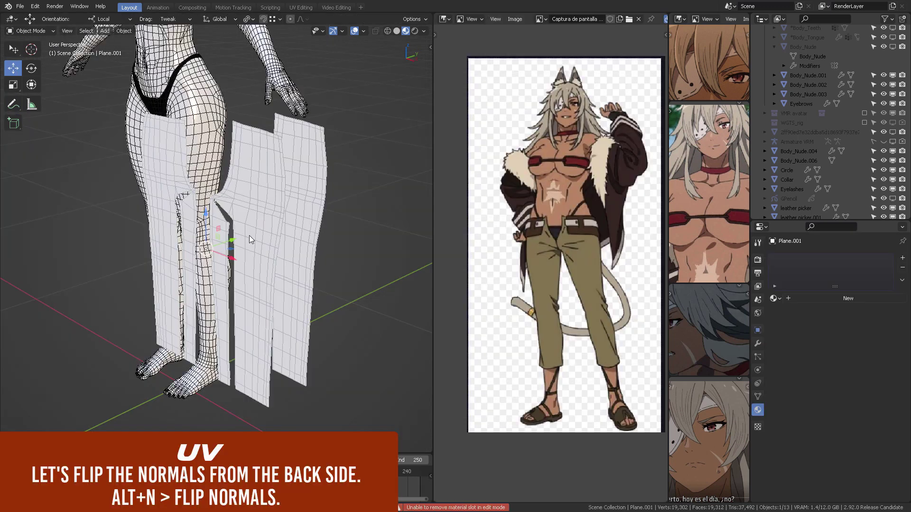
# - Flip the normals of the back pattern piece in edit mode so they face opposite to the front pieces
pyautogui.hotkey('ctrl', 'Tab')
pyautogui.click(306, 241)
pyautogui.moveTo(306, 240); pyautogui.dragTo(288, 244, button='middle')
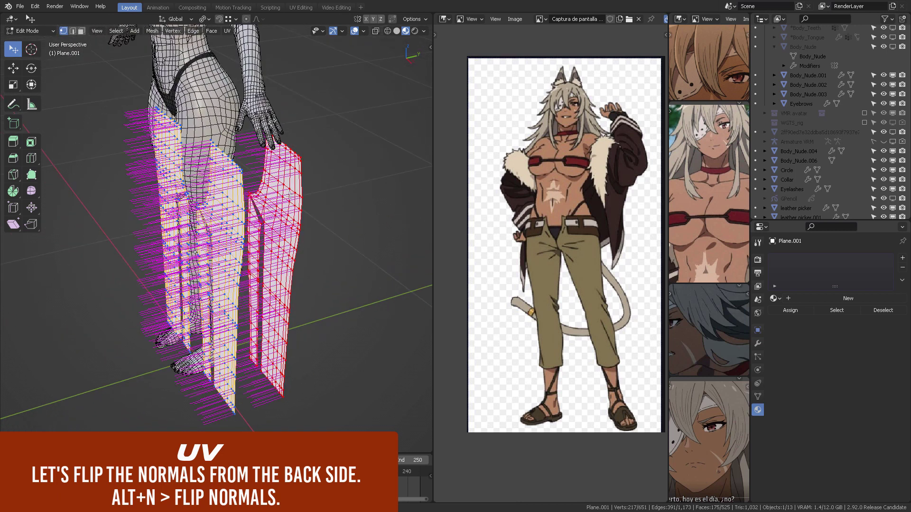
pyautogui.hotkey('alt', 'n')
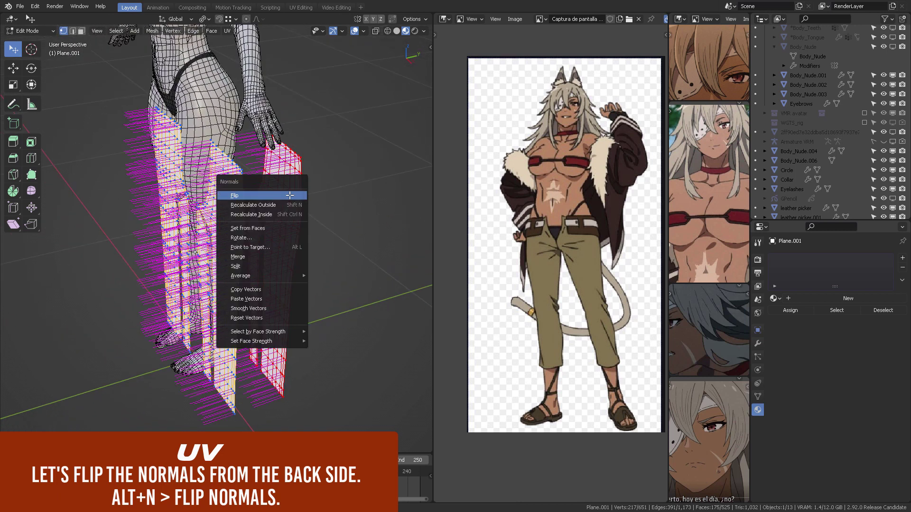
pyautogui.click(289, 196)
# - Duplicate a pattern piece along the Y axis to supply the missing back piece
pyautogui.moveTo(317, 191); pyautogui.dragTo(240, 169, button='middle')
pyautogui.hotkey('shift', 'd')
pyautogui.press('y')
pyautogui.click(241, 186)
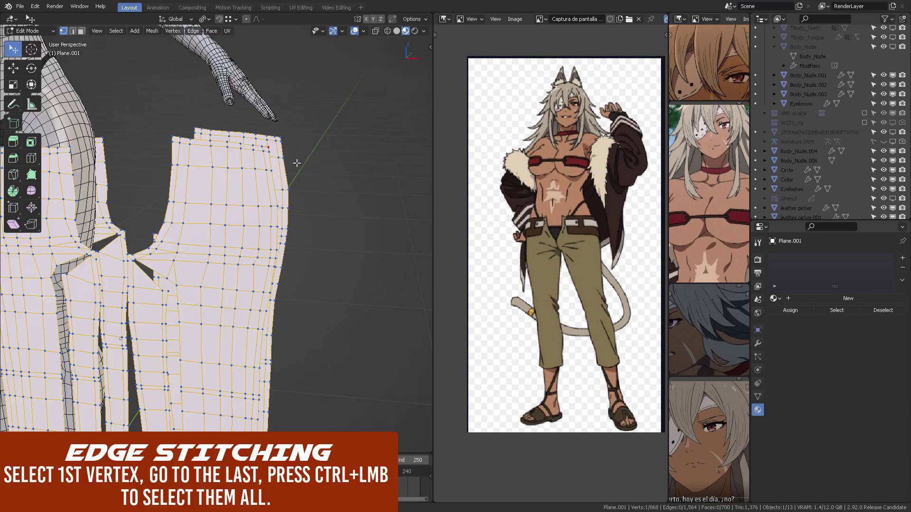
# - Select the outer side edge vertices of the front and back pieces and join them with LoopTools Bridge
pyautogui.moveTo(297, 162); pyautogui.dragTo(303, 52, button='middle')
pyautogui.keyDown('shift'); pyautogui.scroll(-8, 305, 229); pyautogui.keyUp('shift')
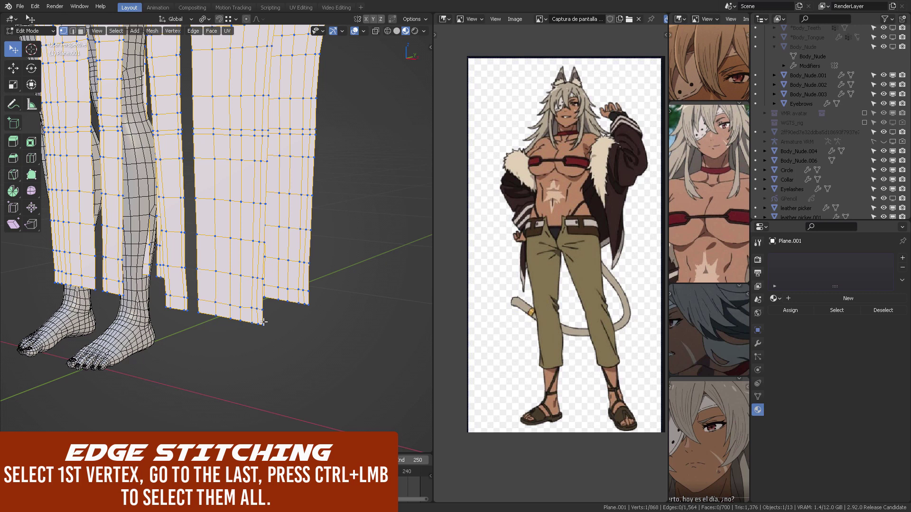
pyautogui.keyDown('shift'); pyautogui.scroll(10, 275, 211); pyautogui.keyUp('shift')
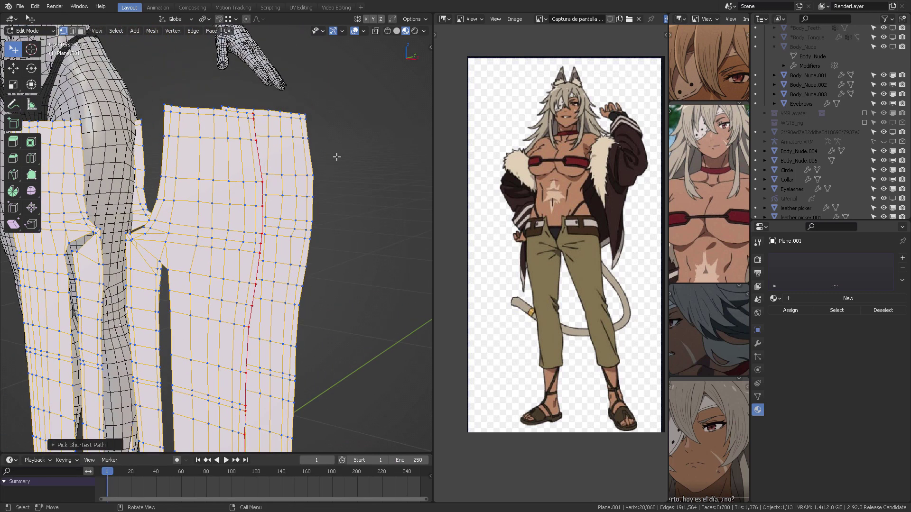
pyautogui.moveTo(337, 156)
pyautogui.mouseDown(button='middle')
pyautogui.moveTo(350, 154)
pyautogui.moveTo(347, 142)
pyautogui.mouseUp(button='middle')
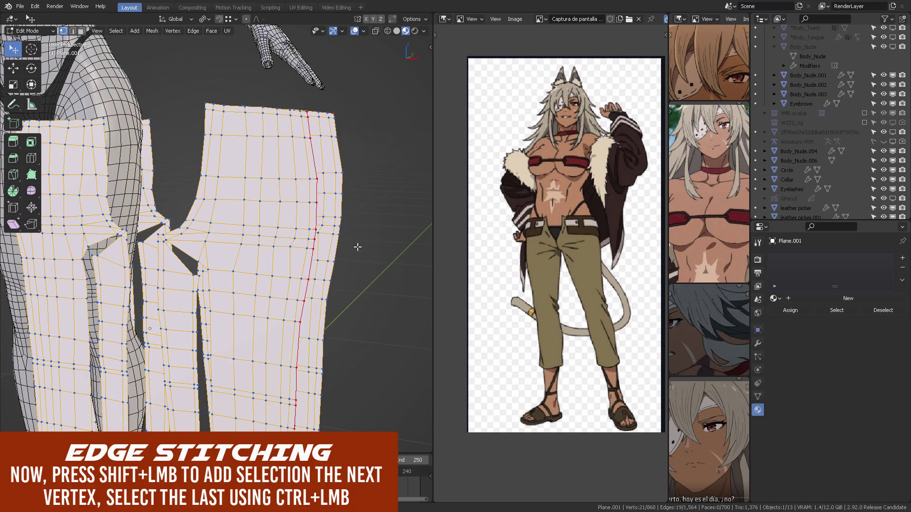
pyautogui.keyDown('shift'); pyautogui.scroll(-10, 336, 249); pyautogui.keyUp('shift')
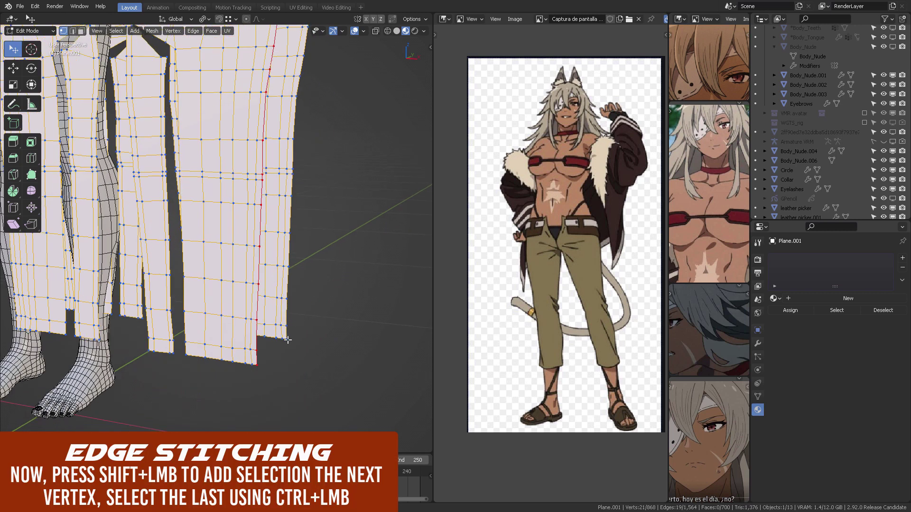
pyautogui.keyDown('shift'); pyautogui.moveTo(321, 117); pyautogui.dragTo(292, 293, button='middle'); pyautogui.keyUp('shift')
pyautogui.rightClick(278, 166)
pyautogui.moveTo(423, 137)
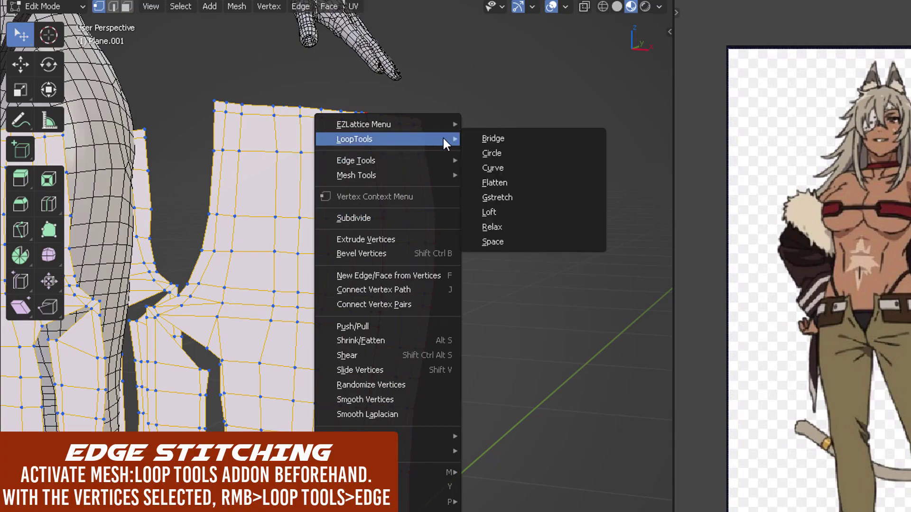
pyautogui.click(491, 137)
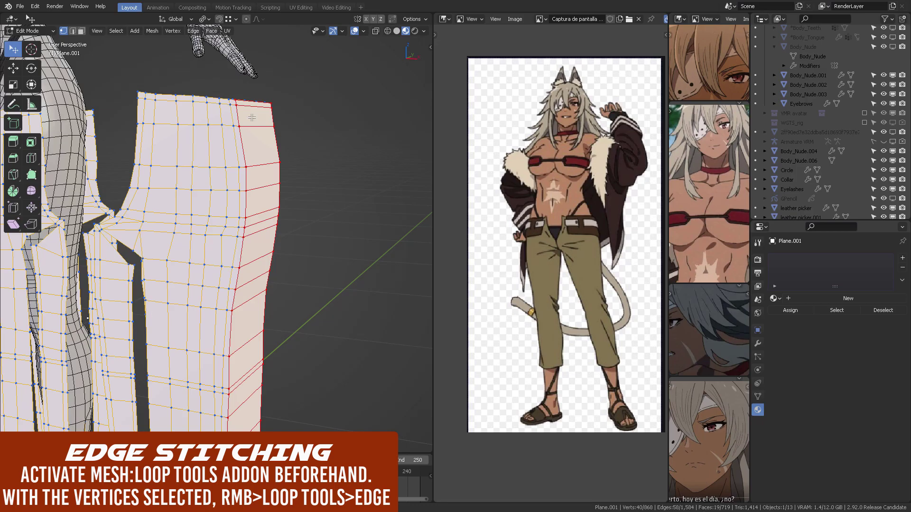
# - Delete only the faces of the outer side bridge, keeping its edges as sewing threads
pyautogui.moveTo(298, 212); pyautogui.dragTo(226, 183, button='middle')
pyautogui.keyDown('shift'); pyautogui.moveTo(274, 246); pyautogui.dragTo(315, 197, button='middle'); pyautogui.keyUp('shift')
pyautogui.scroll(-2, 311, 218)
pyautogui.moveTo(305, 228); pyautogui.dragTo(272, 192, button='middle')
pyautogui.press('x')
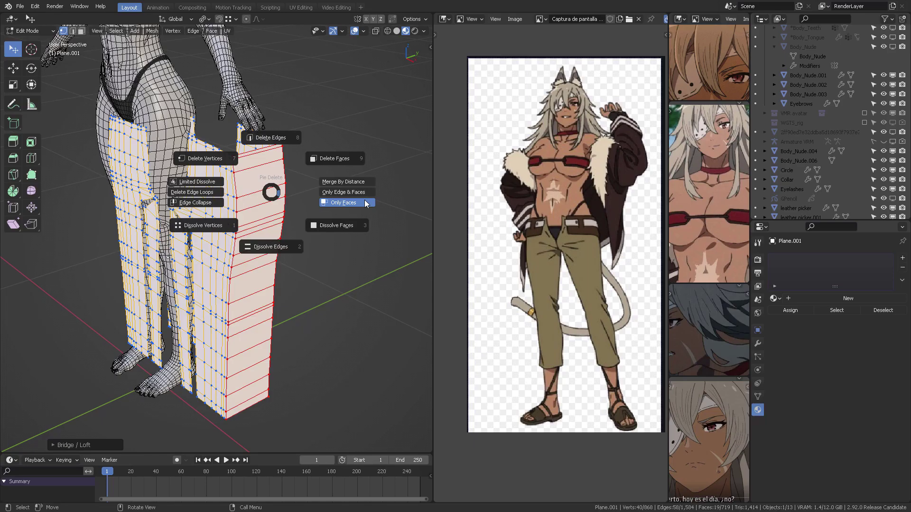
pyautogui.click(364, 202)
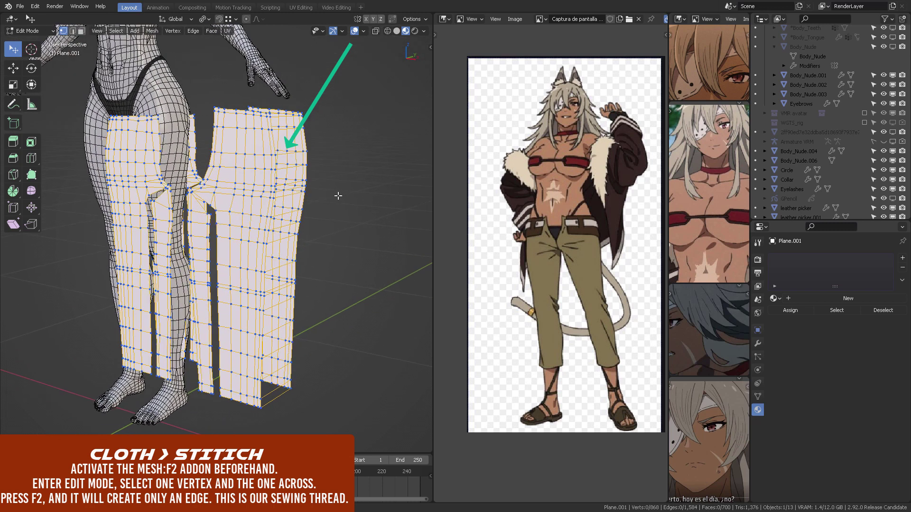
# - Select the narrow strip of faces around the knee on the front and back pieces and delete only the faces
pyautogui.moveTo(327, 262); pyautogui.dragTo(320, 263, button='middle')
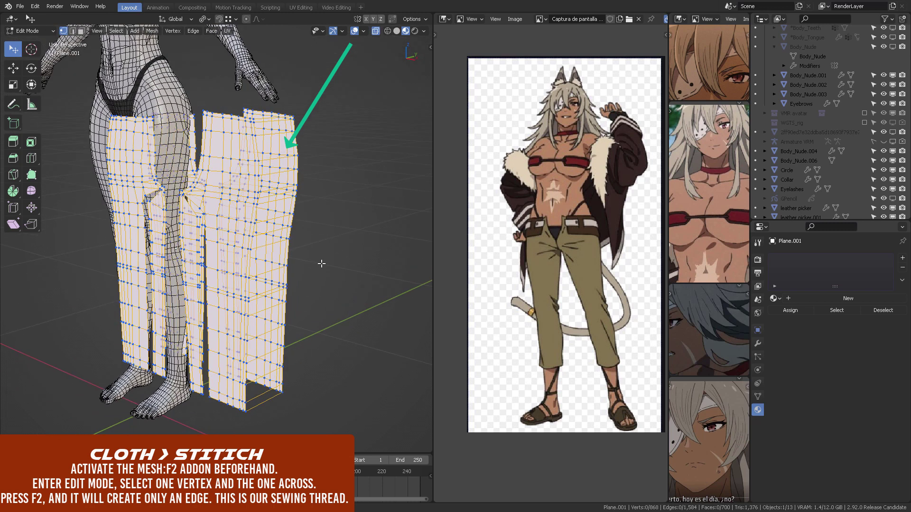
pyautogui.hotkey('alt', 'z')
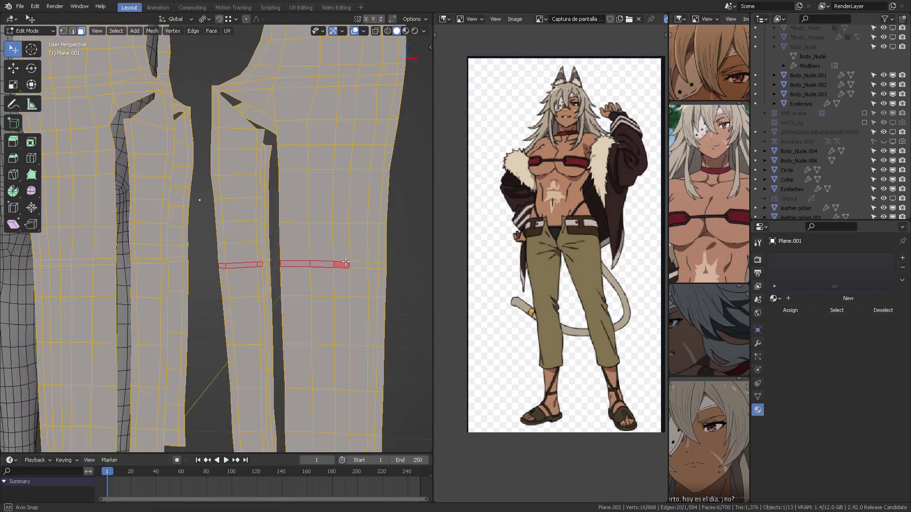
pyautogui.keyDown('shift'); pyautogui.click(88, 266); pyautogui.keyUp('shift')
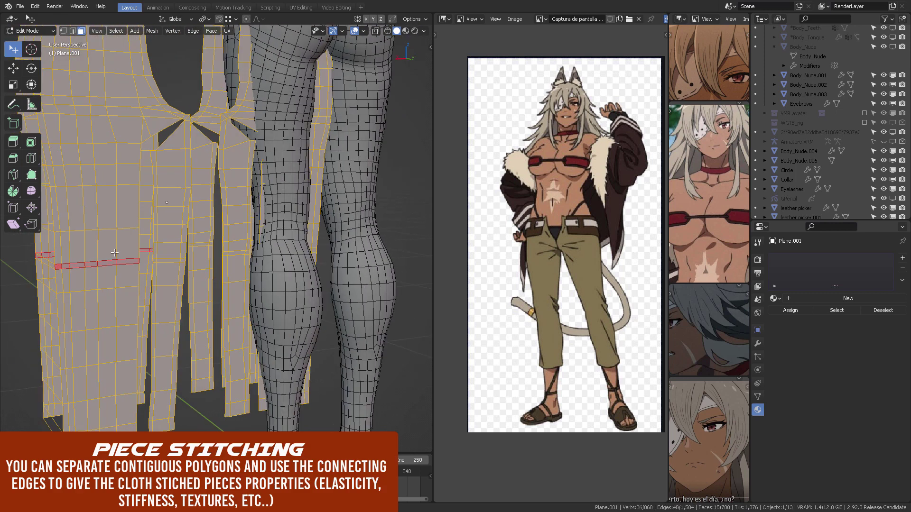
pyautogui.press('x')
pyautogui.click(192, 263)
# - Connect the inner leg edges of the front and back pieces of one leg with LoopTools Bridge
pyautogui.scroll(2, 209, 263)
pyautogui.moveTo(209, 264)
pyautogui.mouseDown(button='middle')
pyautogui.moveTo(175, 264)
pyautogui.moveTo(223, 266)
pyautogui.mouseUp(button='middle')
pyautogui.click(212, 268)
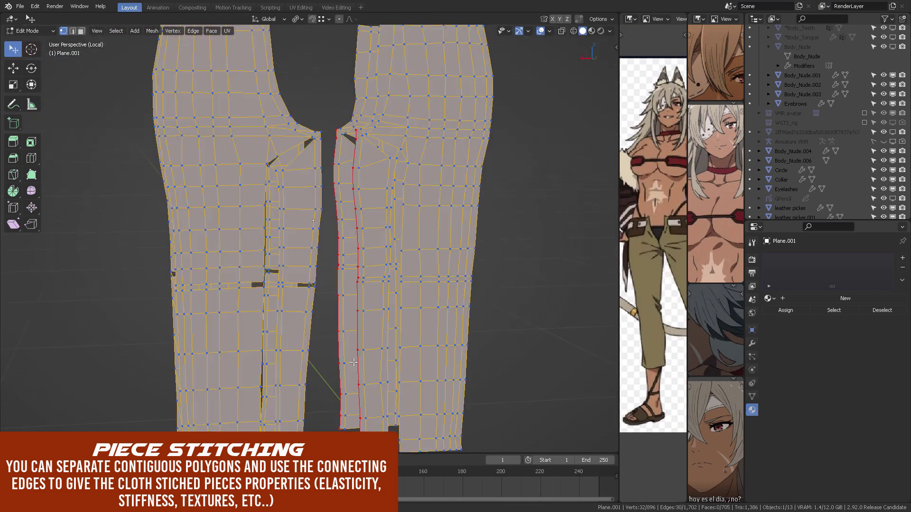
pyautogui.rightClick(318, 242)
pyautogui.moveTo(318, 243)
pyautogui.click(387, 238)
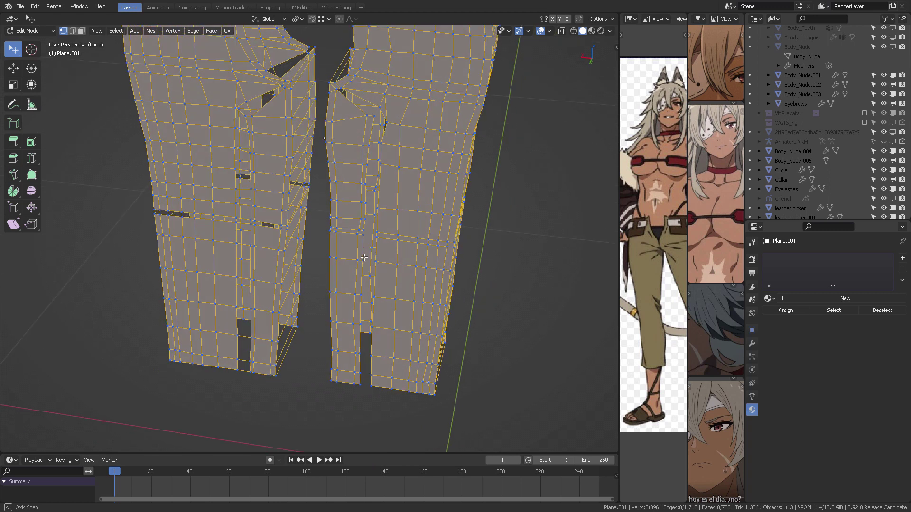
# - Move the back pieces of the pants along the Y axis in the right orthographic view, then clear the selection
pyautogui.press('g')
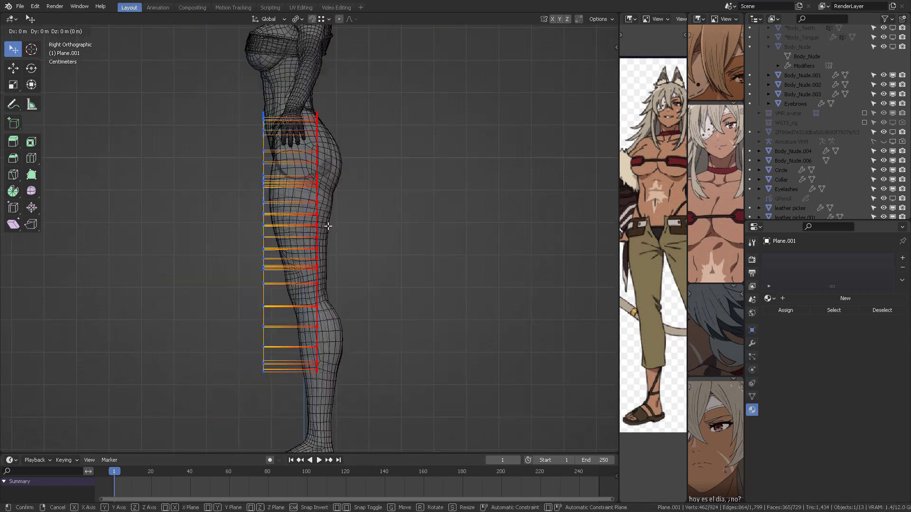
pyautogui.press('y')
pyautogui.click(396, 230)
pyautogui.hotkey('alt', 'a')
# - Lasso the pants pieces in the front view and reposition them over the character's legs
pyautogui.keyDown('alt'); pyautogui.moveTo(384, 236); pyautogui.dragTo(352, 232, button='middle'); pyautogui.keyUp('alt')
pyautogui.moveTo(347, 99)
pyautogui.keyDown('ctrl'); pyautogui.mouseDown(button='right')
pyautogui.moveTo(449, 120)
pyautogui.moveTo(423, 113)
pyautogui.mouseUp(button='right'); pyautogui.keyUp('ctrl')
pyautogui.press('g')
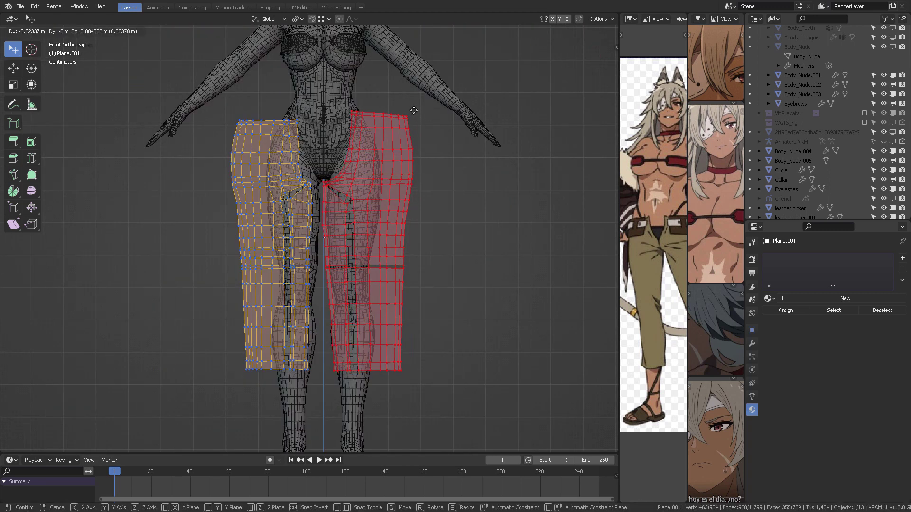
pyautogui.click(416, 113)
pyautogui.scroll(3, 417, 138)
pyautogui.hotkey('alt', 'a')
pyautogui.scroll(-1, 308, 85)
pyautogui.moveTo(306, 64)
pyautogui.keyDown('ctrl'); pyautogui.mouseDown(button='right')
pyautogui.moveTo(320, 315)
pyautogui.moveTo(327, 138)
pyautogui.mouseUp(button='right'); pyautogui.keyUp('ctrl')
pyautogui.press('g')
pyautogui.click(347, 137)
# - Widen the properties area and enable Collision physics on the Body_Nude.004 body mesh
pyautogui.moveTo(745, 184); pyautogui.dragTo(798, 184)
pyautogui.moveTo(687, 184); pyautogui.dragTo(767, 184)
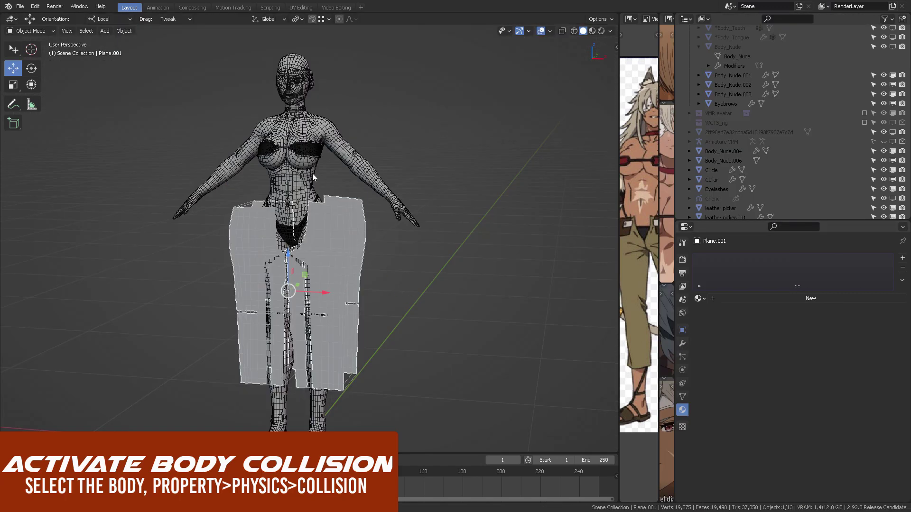
pyautogui.click(314, 177)
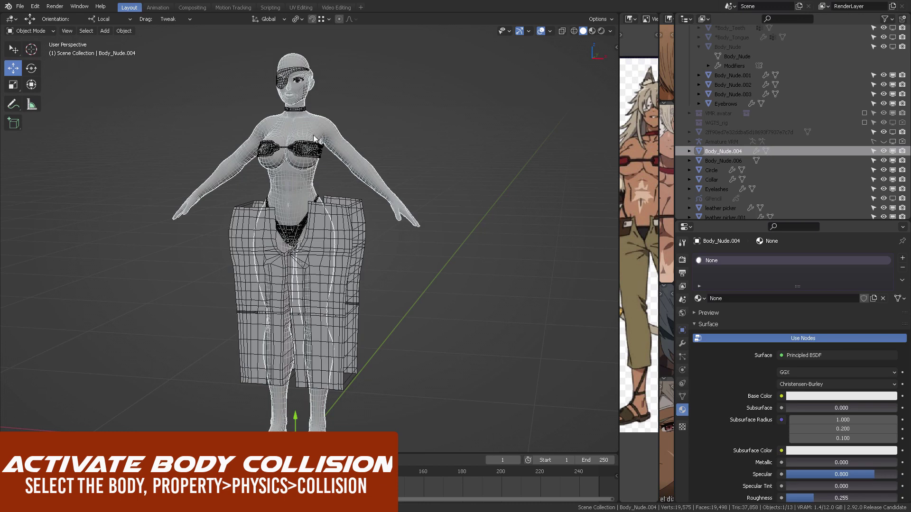
pyautogui.click(683, 371)
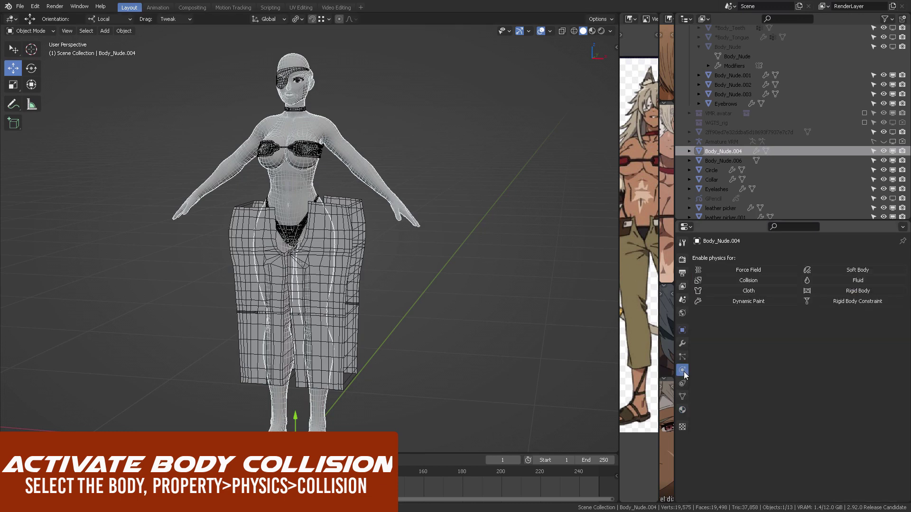
pyautogui.click(747, 281)
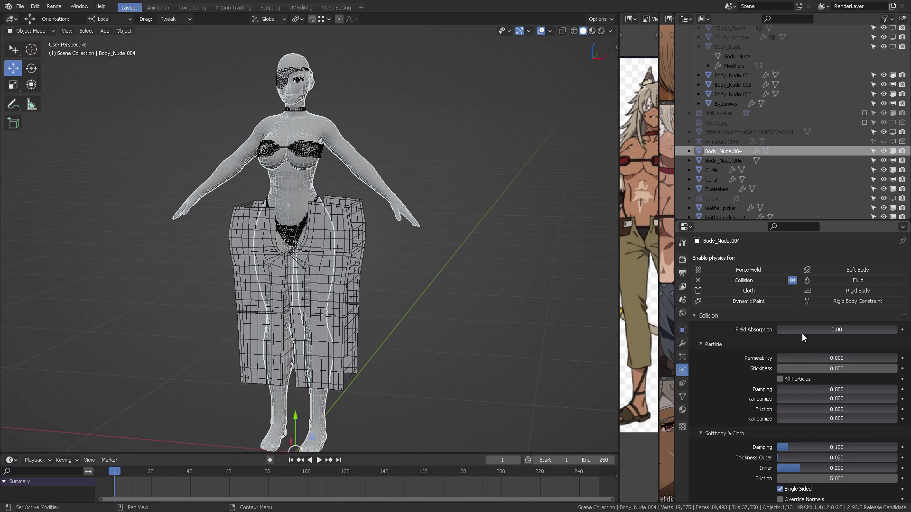
# - Add Cloth physics to the pants pattern object Plane.001 and save the file
pyautogui.click(353, 214)
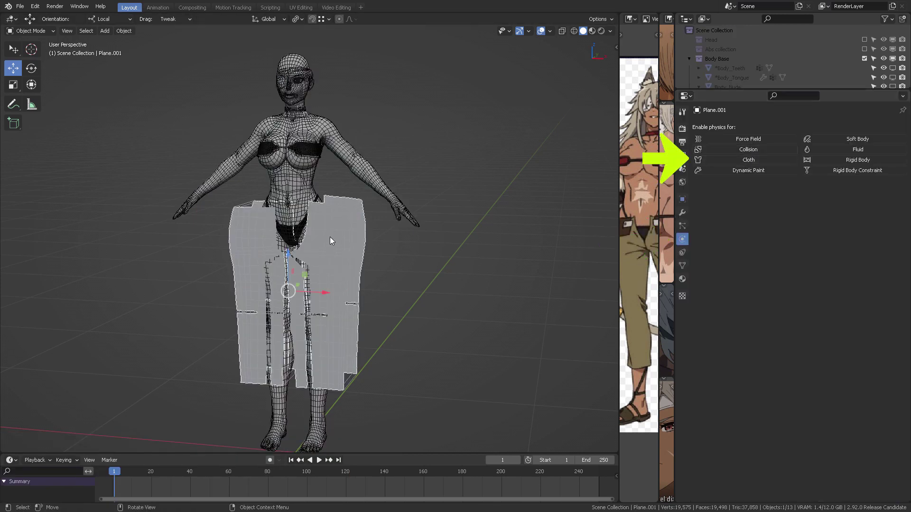
pyautogui.click(753, 160)
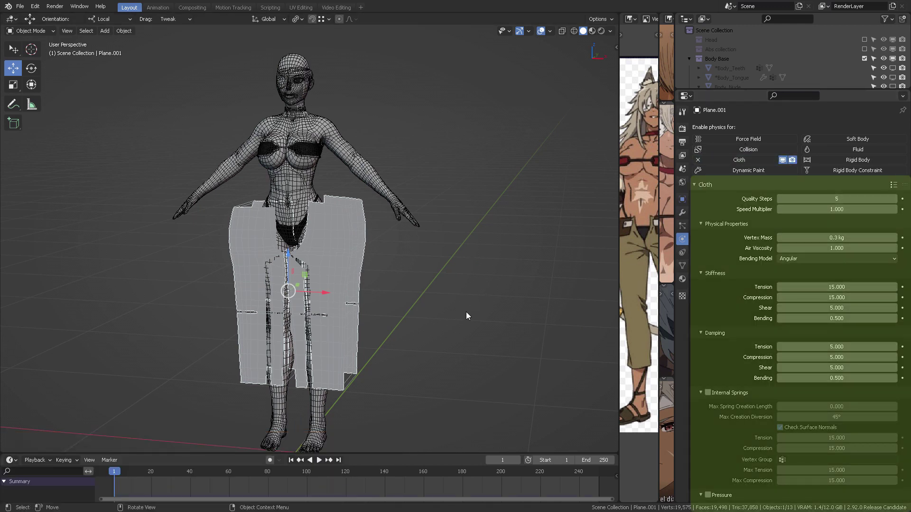
pyautogui.hotkey('ctrl', 's')
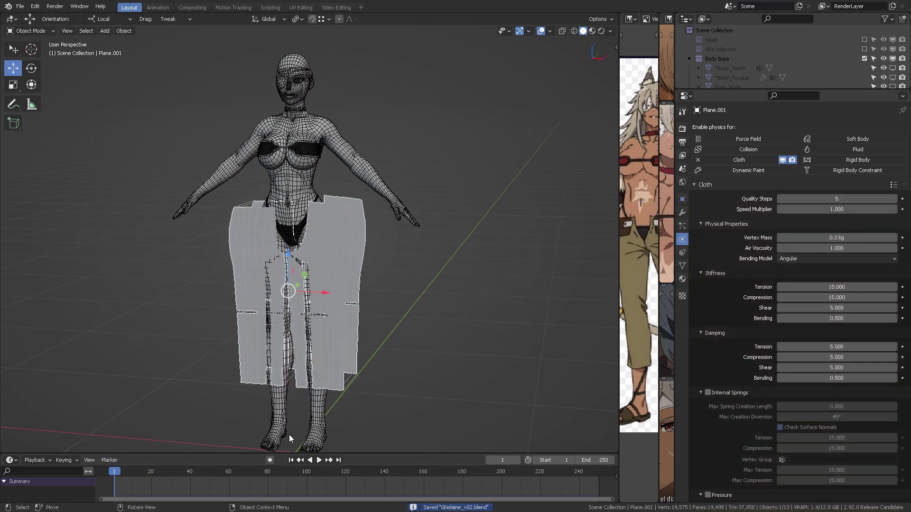
# - Examine the sewing edges between the front and back pieces near the waist in edit mode, then return to object mode
pyautogui.scroll(-10, 766, 298)
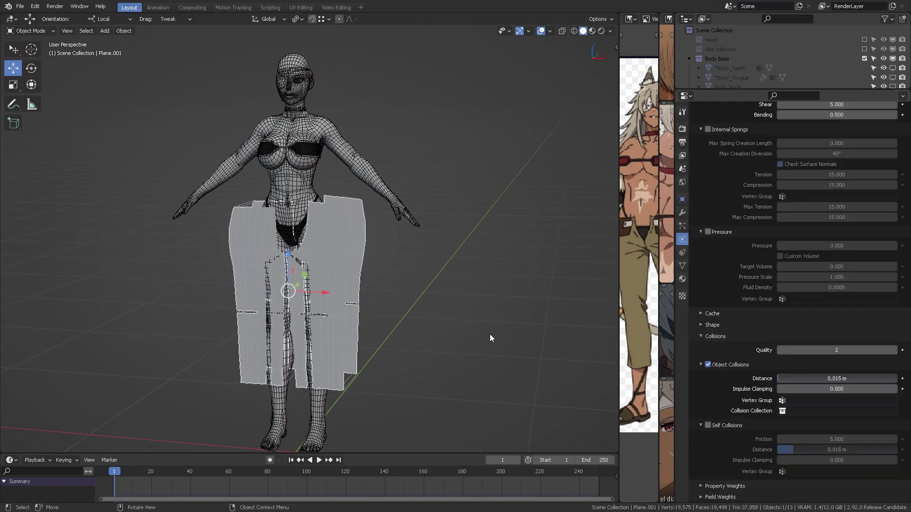
pyautogui.scroll(5, 459, 252)
pyautogui.hotkey('ctrl', 'Tab')
pyautogui.click(472, 216)
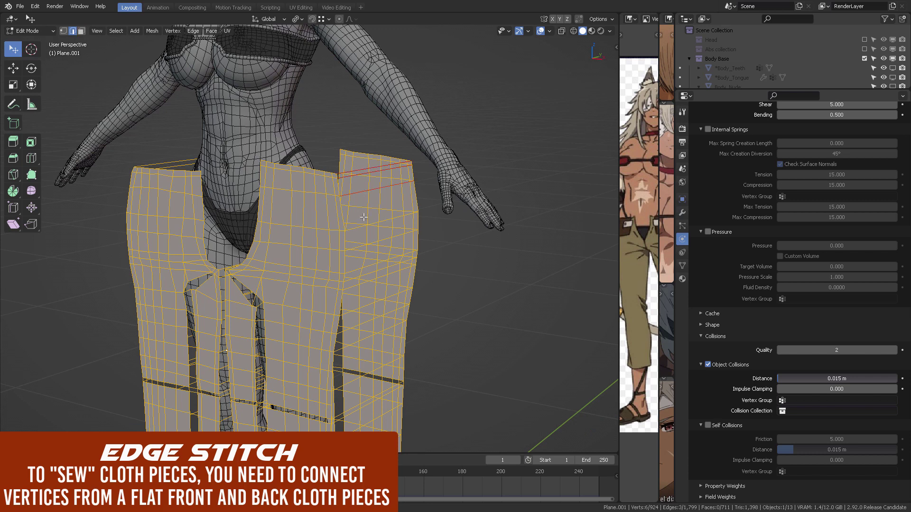
pyautogui.keyDown('shift'); pyautogui.click(364, 223); pyautogui.keyUp('shift')
pyautogui.moveTo(364, 223); pyautogui.dragTo(405, 155, button='middle')
pyautogui.press('Tab')
# - Enable Sewing in the cloth's Shape settings and set the cloth collision Quality to 5
pyautogui.scroll(10, 754, 299)
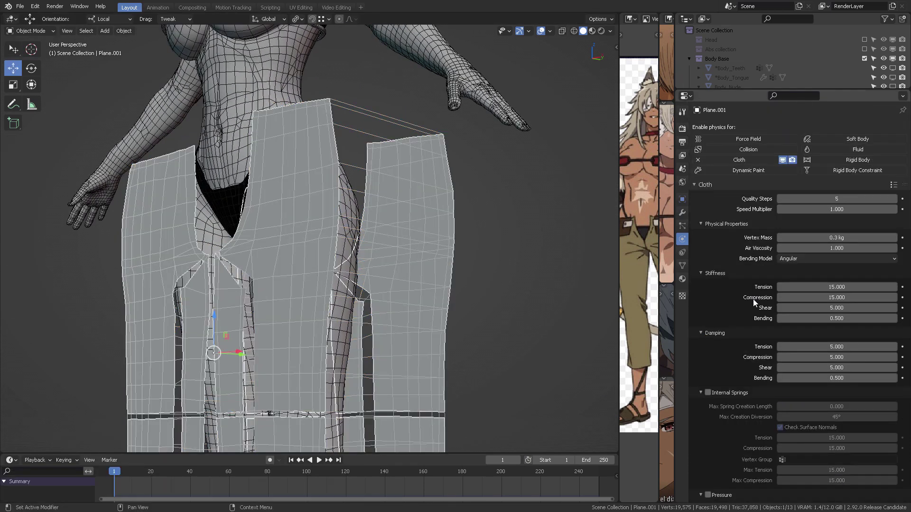
pyautogui.scroll(-10, 754, 299)
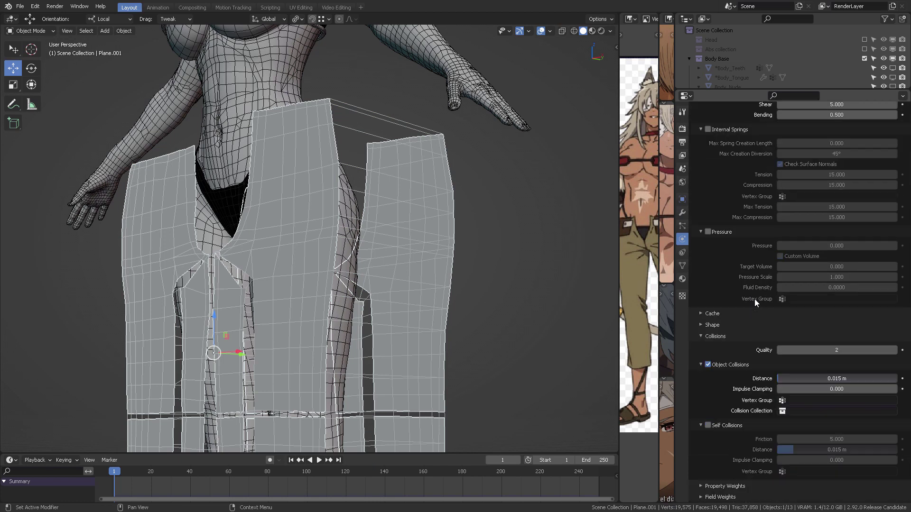
pyautogui.click(702, 325)
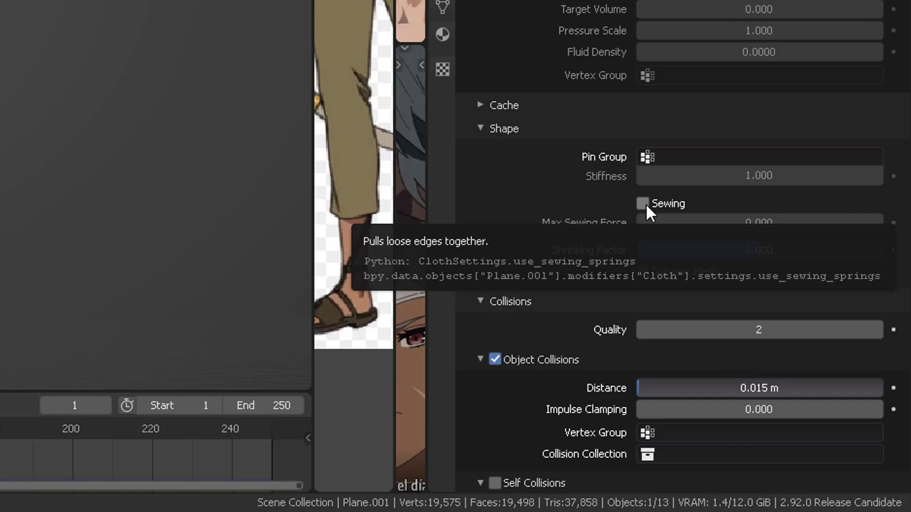
pyautogui.click(645, 203)
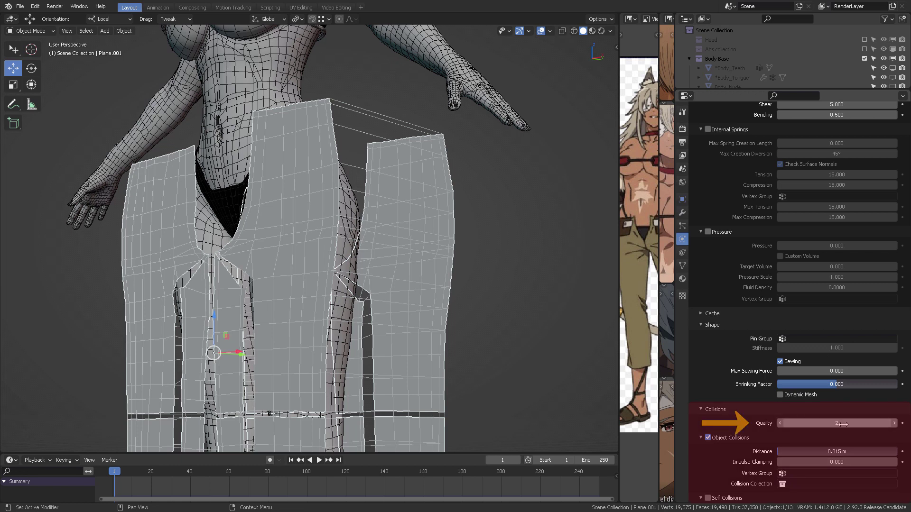
pyautogui.press('Return')
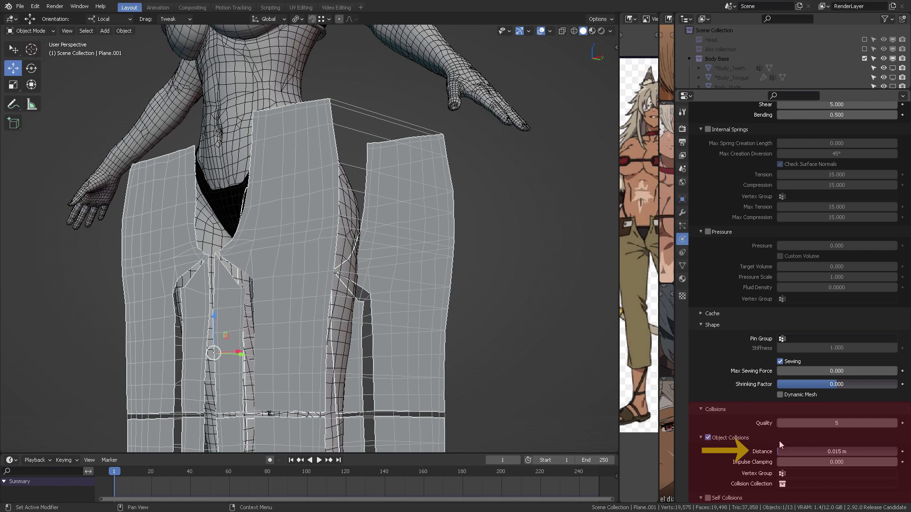
# - Annotate one floor grid square beside the character with an outline and the handwritten label "1 unit"
pyautogui.scroll(-6, 498, 320)
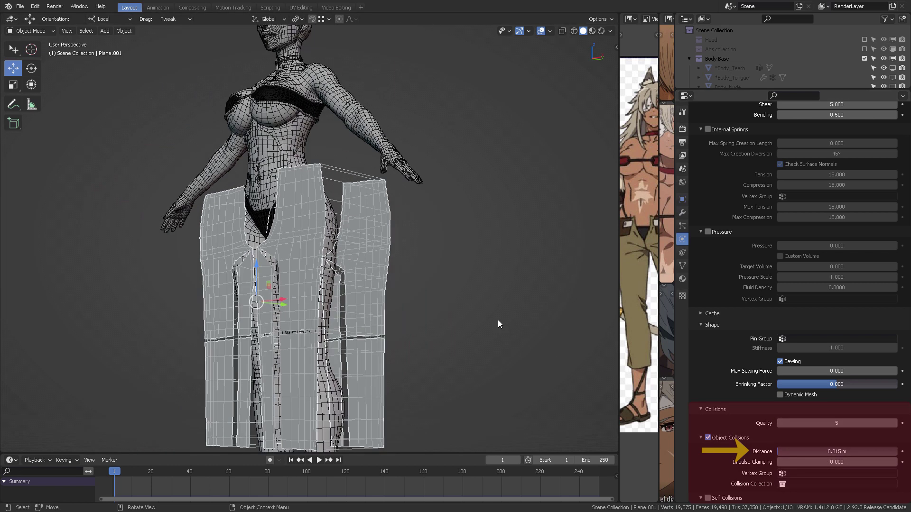
pyautogui.moveTo(451, 351); pyautogui.dragTo(415, 280, button='middle')
pyautogui.press('d')
pyautogui.moveTo(297, 321)
pyautogui.mouseDown()
pyautogui.moveTo(343, 240)
pyautogui.moveTo(525, 268)
pyautogui.moveTo(293, 326)
pyautogui.mouseUp()
pyautogui.moveTo(384, 276); pyautogui.dragTo(401, 292)
pyautogui.moveTo(411, 280); pyautogui.dragTo(420, 280)
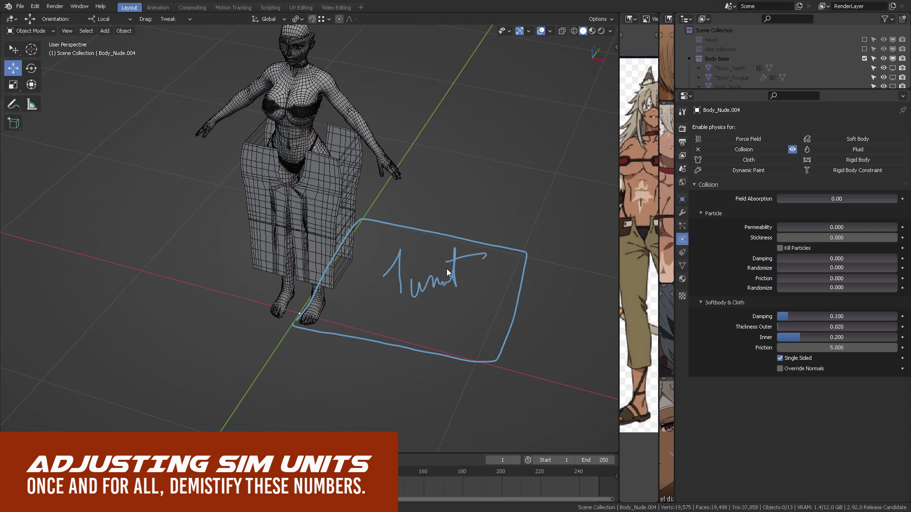
pyautogui.moveTo(383, 326); pyautogui.dragTo(380, 339)
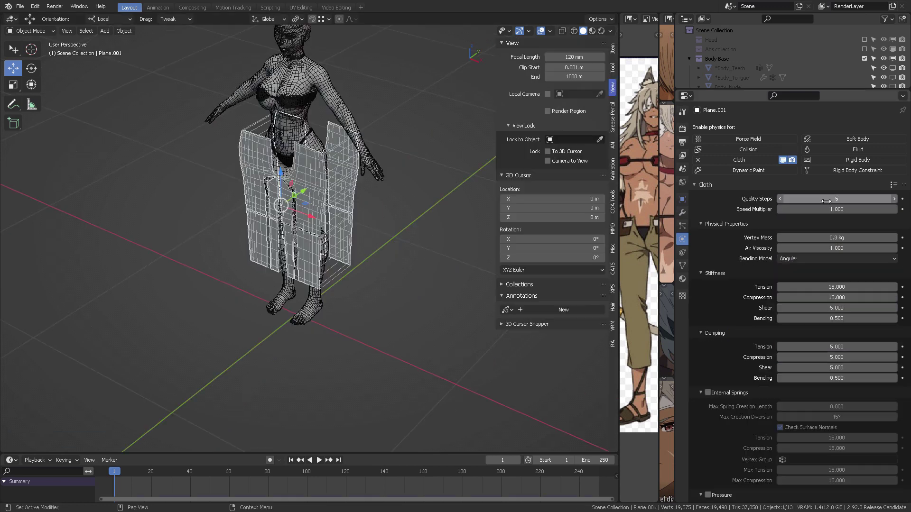
# - Set the cloth's Quality Steps to 8 and run the sewing simulation, inspecting how the pants wrap the body from several sides
pyautogui.click(836, 199)
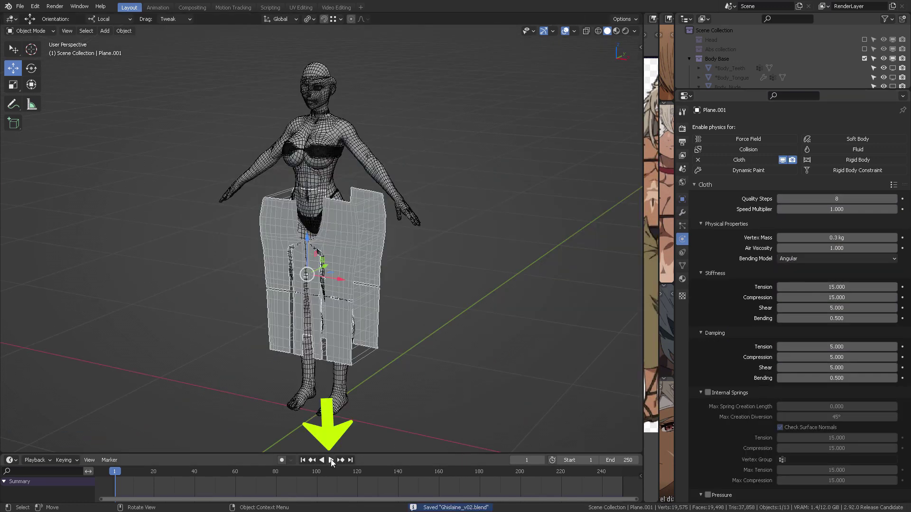
pyautogui.click(326, 459)
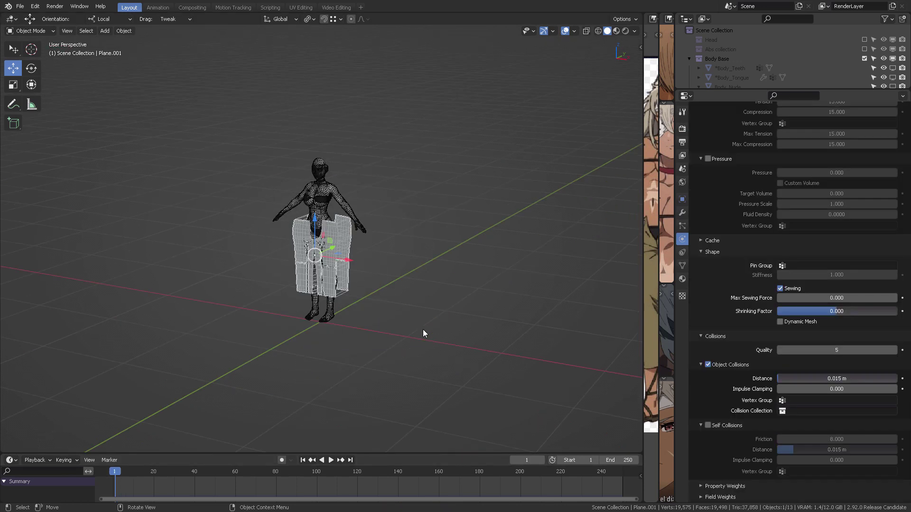
pyautogui.scroll(-3, 423, 330)
pyautogui.moveTo(423, 304); pyautogui.dragTo(196, 249, button='middle')
pyautogui.moveTo(194, 293); pyautogui.dragTo(468, 289, button='middle')
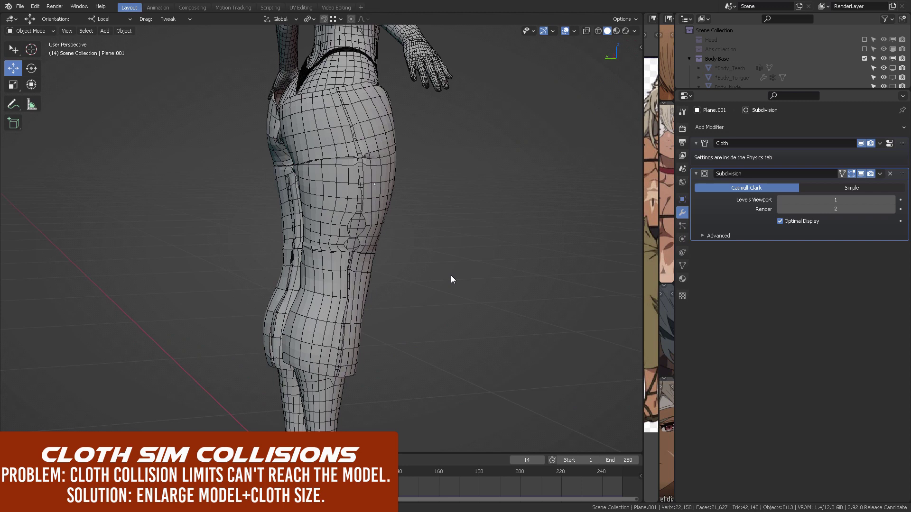
pyautogui.moveTo(452, 278); pyautogui.dragTo(505, 274, button='middle')
pyautogui.scroll(-3, 409, 302)
pyautogui.moveTo(402, 288); pyautogui.dragTo(321, 284, button='middle')
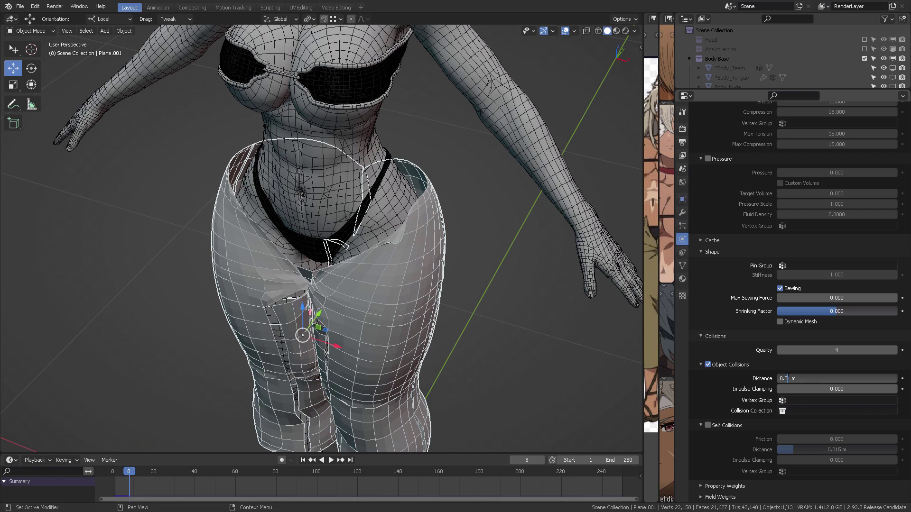
# - Set the cloth's Object Collisions Distance to 0.001 m and replay the simulation from the first frame
pyautogui.write('0')
pyautogui.press('Return')
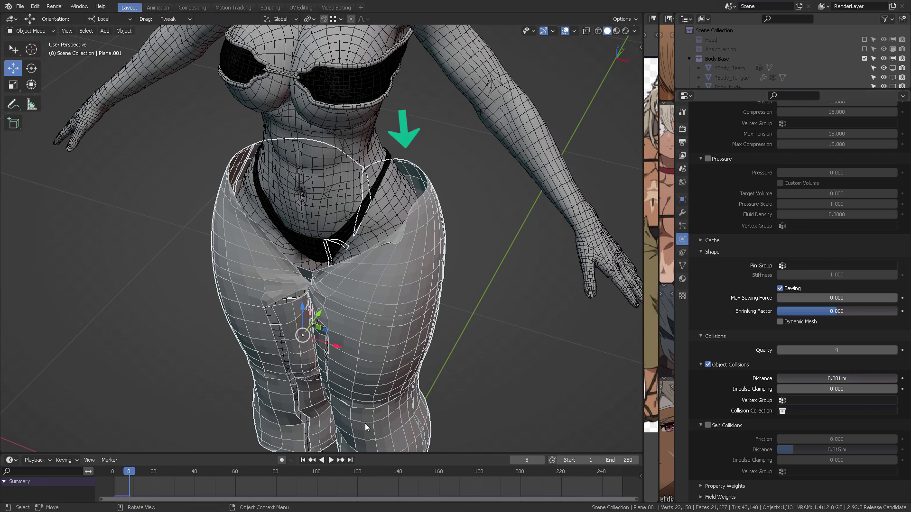
pyautogui.click(304, 460)
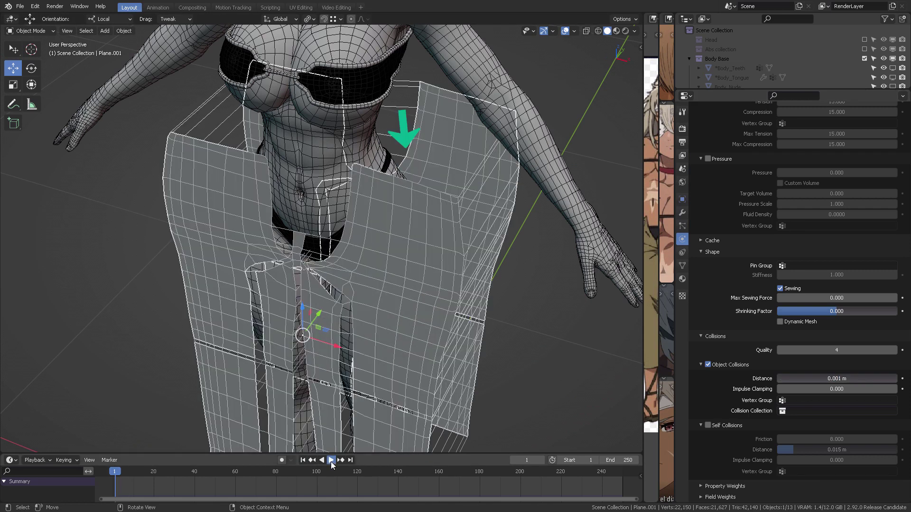
pyautogui.click(331, 460)
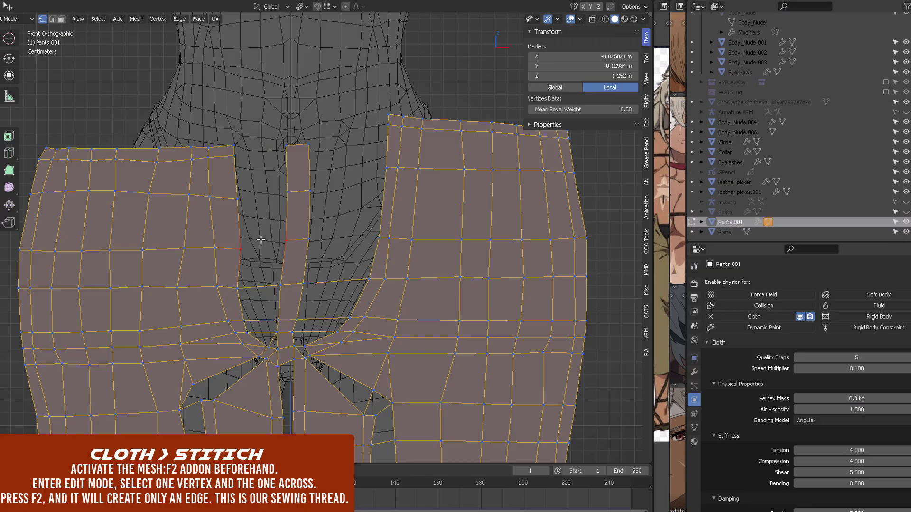
# - Add sewing edges joining the narrow centre strip to the front piece on the character's left, at two vertex rows below the waist
pyautogui.hotkey('ctrl', 'z')
pyautogui.click(308, 239)
pyautogui.keyDown('shift'); pyautogui.click(379, 237); pyautogui.keyUp('shift')
pyautogui.press('f')
pyautogui.click(312, 190)
pyautogui.keyDown('shift'); pyautogui.click(384, 168); pyautogui.keyUp('shift')
pyautogui.press('f')
# - Stitch the upper vertices and waist corner of the other front piece to the centre strip with sewing edges
pyautogui.click(232, 198)
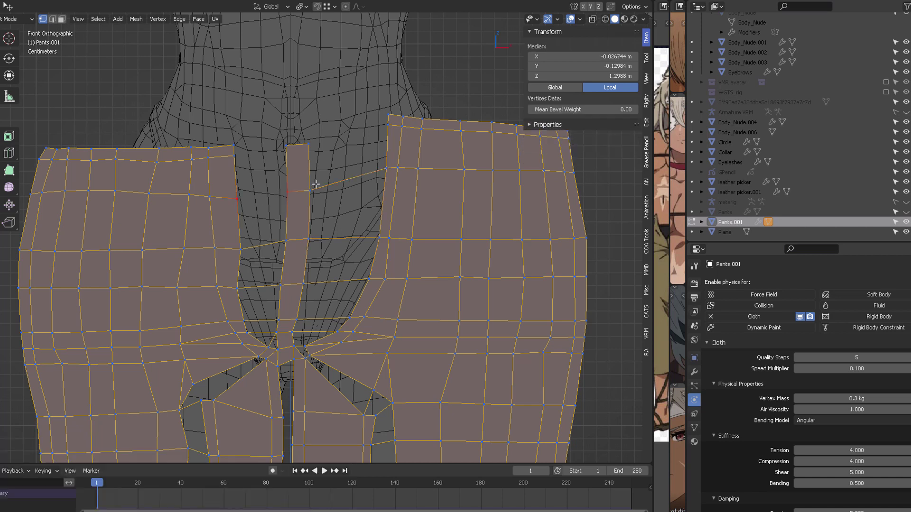
pyautogui.click(242, 154)
pyautogui.keyDown('shift'); pyautogui.click(290, 146); pyautogui.keyUp('shift')
pyautogui.press('f')
pyautogui.click(309, 145)
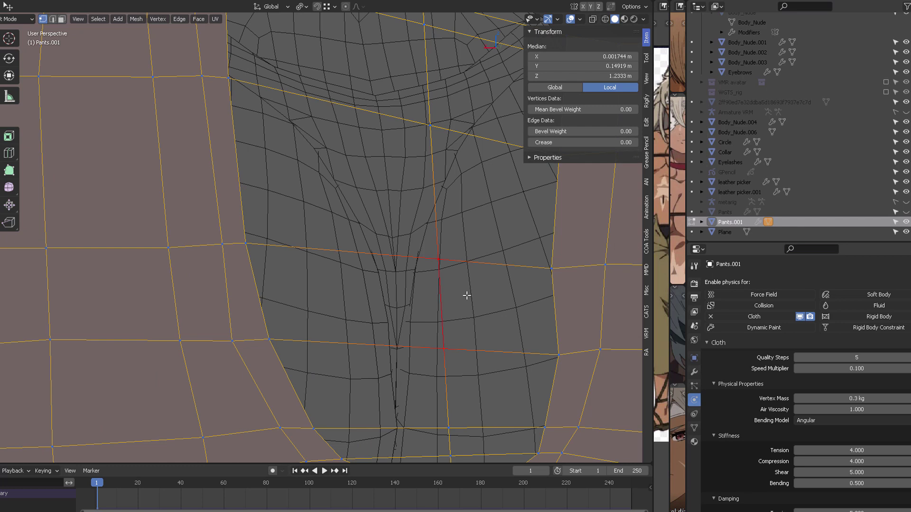
pyautogui.click(464, 292)
# - Select all body parts together with the pants and show them in front orthographic view
pyautogui.scroll(-1, 465, 292)
pyautogui.scroll(-5, 464, 292)
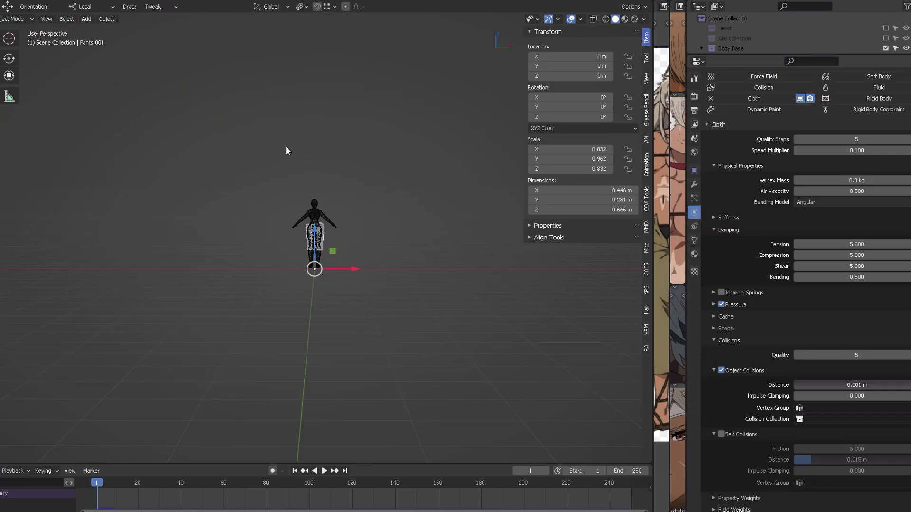
pyautogui.press('b')
pyautogui.moveTo(249, 143); pyautogui.dragTo(370, 249)
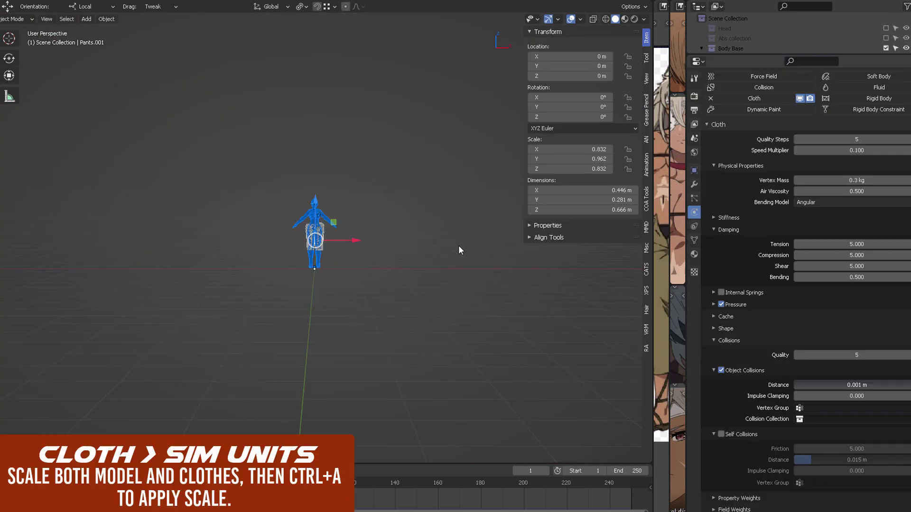
pyautogui.press('KP_1')
pyautogui.keyDown('shift'); pyautogui.moveTo(321, 255); pyautogui.dragTo(342, 337, button='middle'); pyautogui.keyUp('shift')
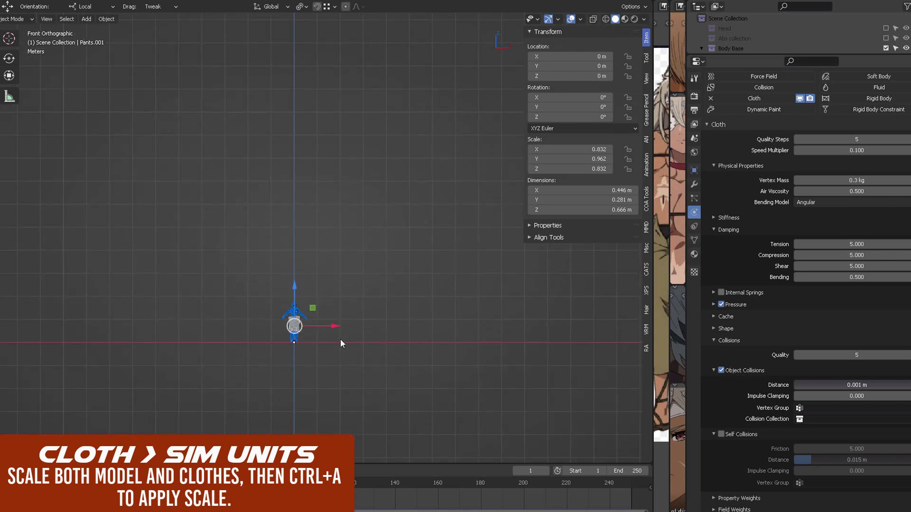
# - Set the transform pivot point to Median Point for scaling the body and pants as one group
pyautogui.press('s')
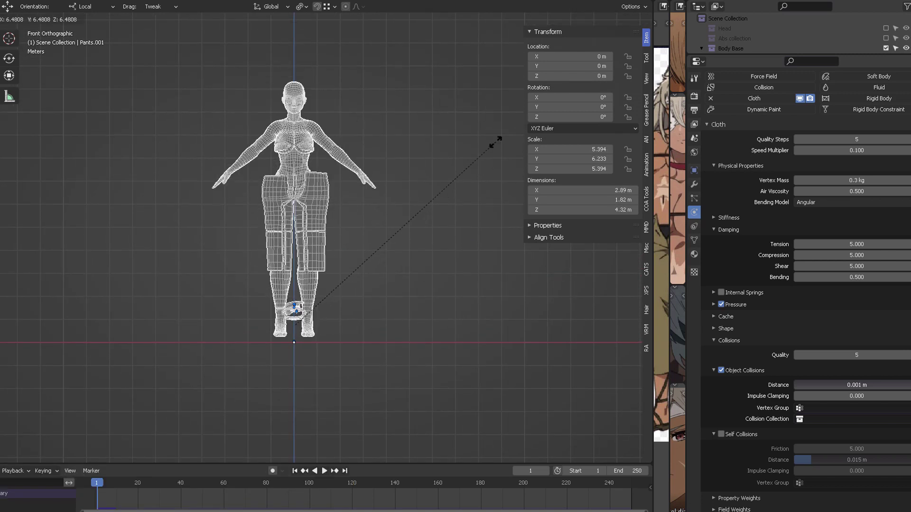
pyautogui.press('Escape')
pyautogui.click(283, 7)
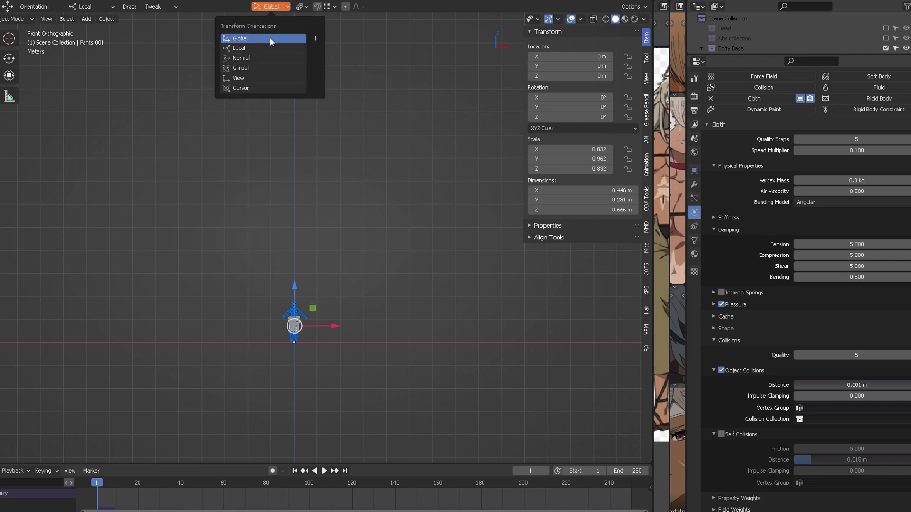
pyautogui.click(305, 7)
pyautogui.click(305, 6)
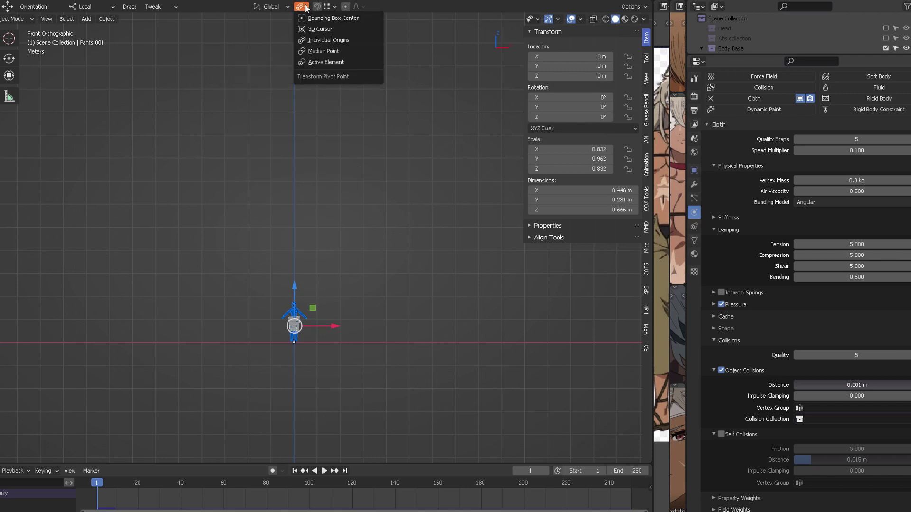
pyautogui.click(332, 52)
# - Scale the body and pants up about 13.9 times and raise them about 8.9 m along Z to the ground line
pyautogui.press('s')
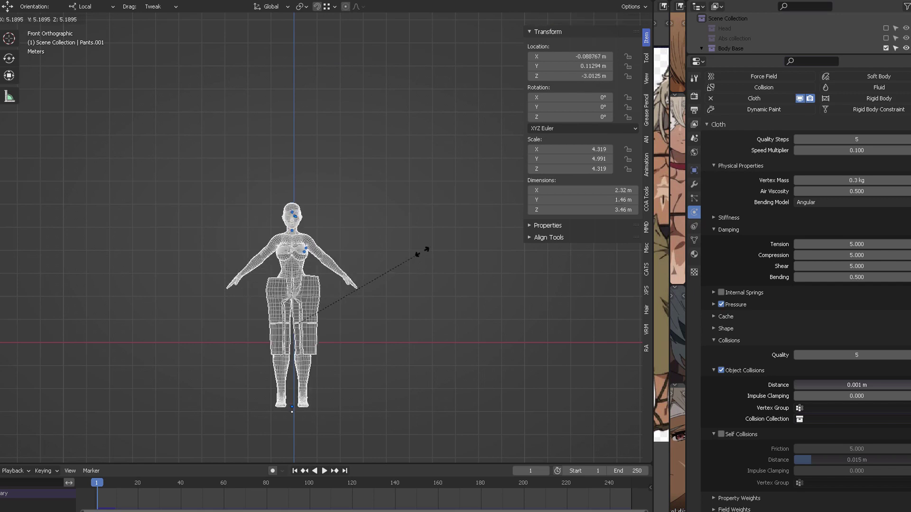
pyautogui.click(17, 222)
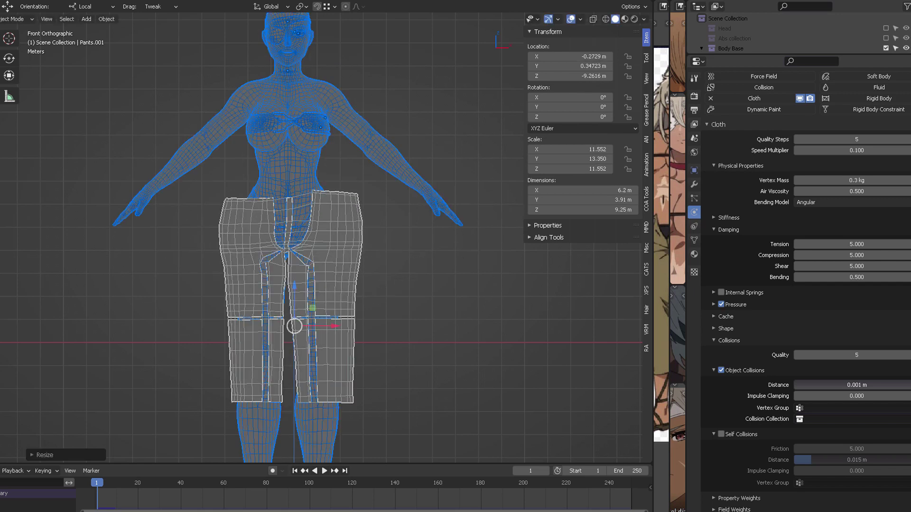
pyautogui.scroll(-4, 313, 238)
pyautogui.press('g')
pyautogui.press('z')
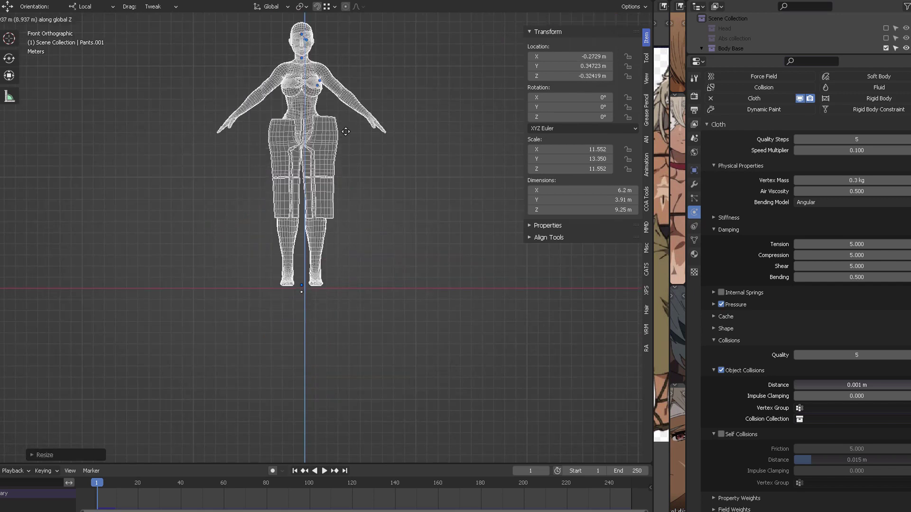
pyautogui.click(345, 134)
# - Apply the scale of the body mesh alone
pyautogui.keyDown('shift'); pyautogui.moveTo(379, 149); pyautogui.dragTo(389, 246, button='middle'); pyautogui.keyUp('shift')
pyautogui.moveTo(389, 246); pyautogui.dragTo(351, 256, button='middle')
pyautogui.click(422, 172)
pyautogui.click(326, 140)
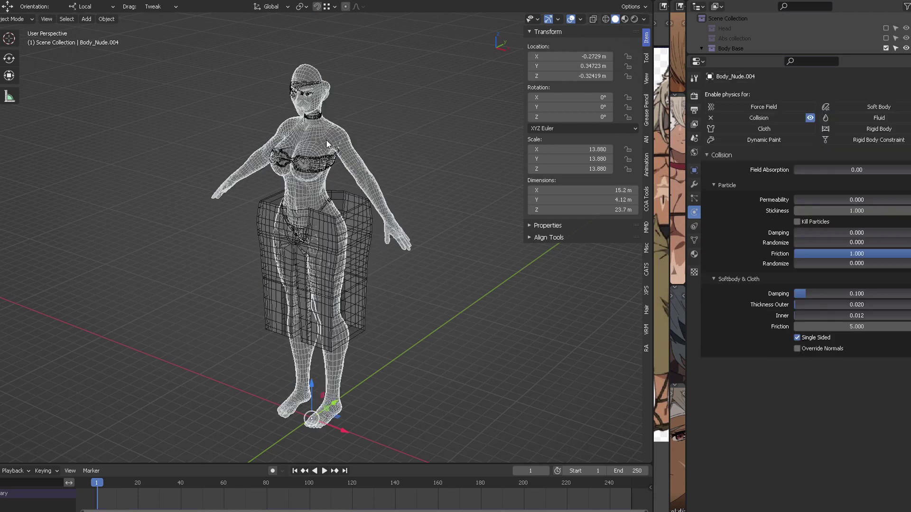
pyautogui.hotkey('ctrl', 'a')
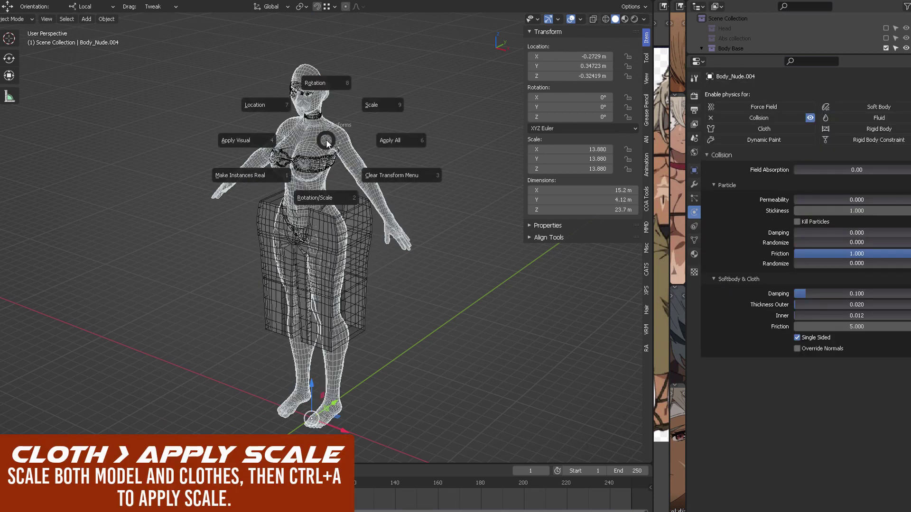
pyautogui.click(391, 108)
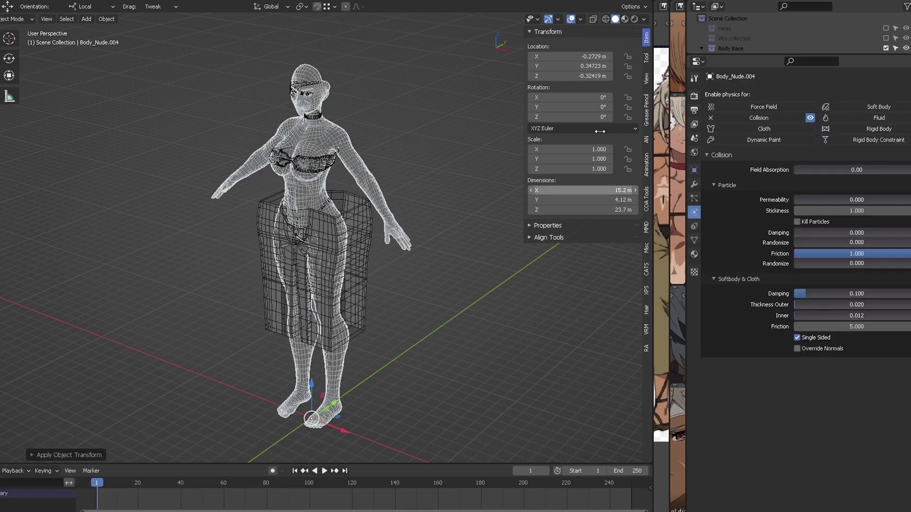
# - Apply the scale of the pants object
pyautogui.click(359, 213)
pyautogui.hotkey('ctrl', 'a')
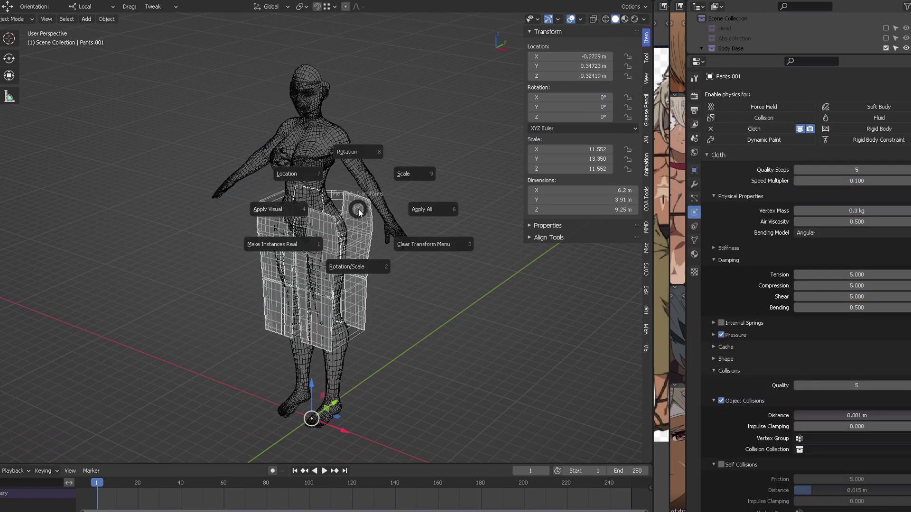
pyautogui.click(404, 173)
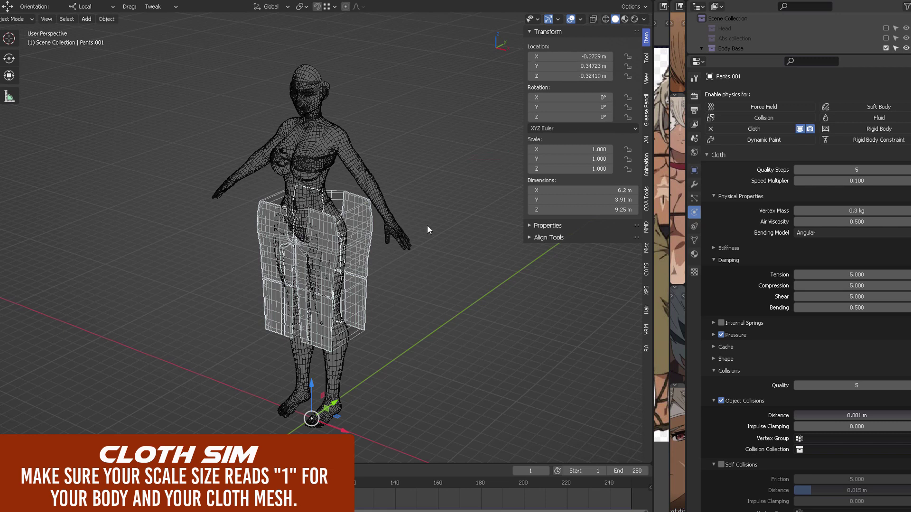
pyautogui.moveTo(397, 330); pyautogui.dragTo(425, 331, button='middle')
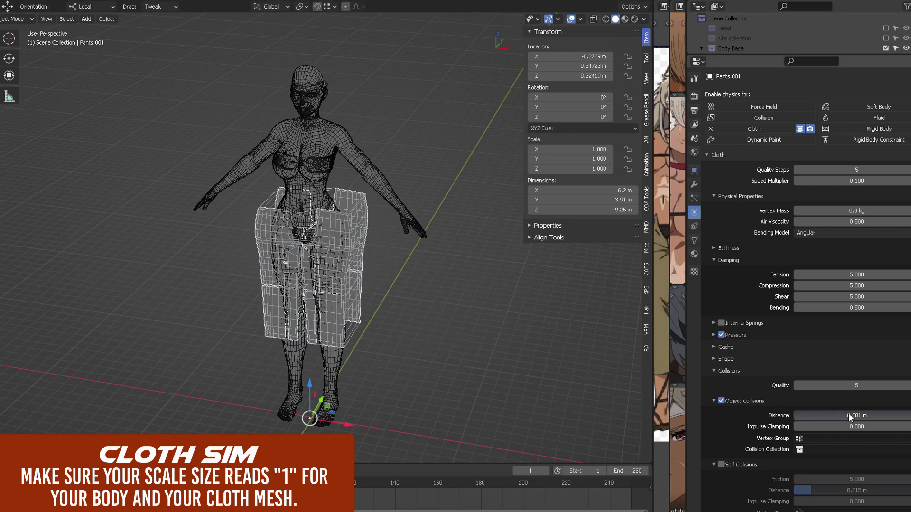
pyautogui.moveTo(399, 381); pyautogui.dragTo(365, 400, button='middle')
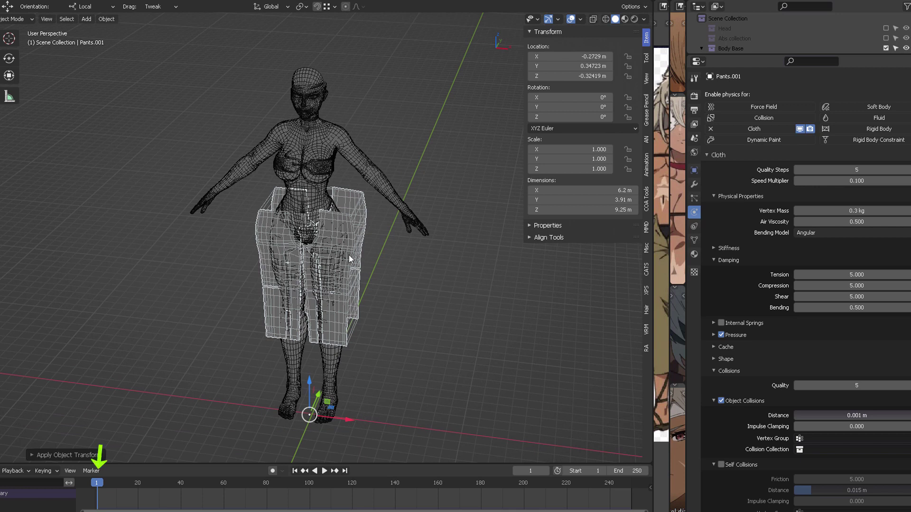
# - Play the cloth simulation on the enlarged pants and body, and examine the fit around the hips and legs
pyautogui.click(324, 470)
pyautogui.click(324, 471)
pyautogui.scroll(5, 397, 288)
pyautogui.moveTo(388, 229); pyautogui.dragTo(411, 218, button='middle')
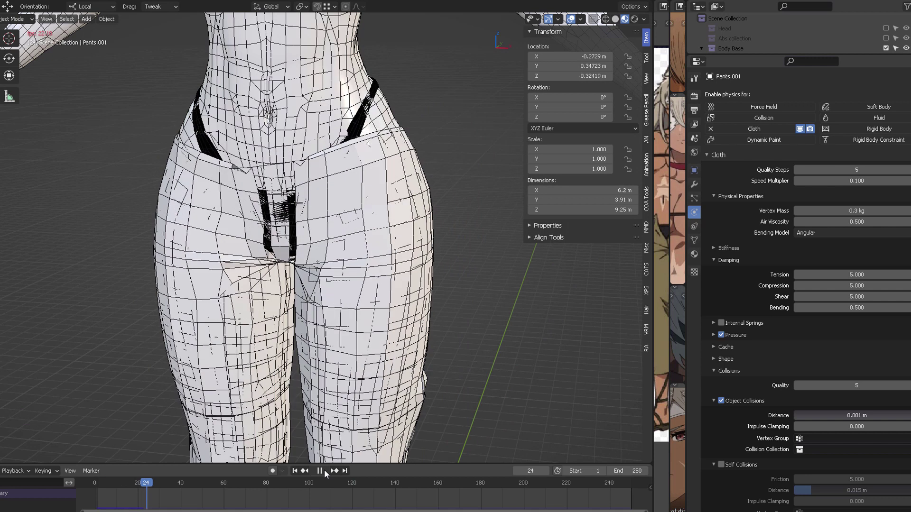
pyautogui.click(324, 471)
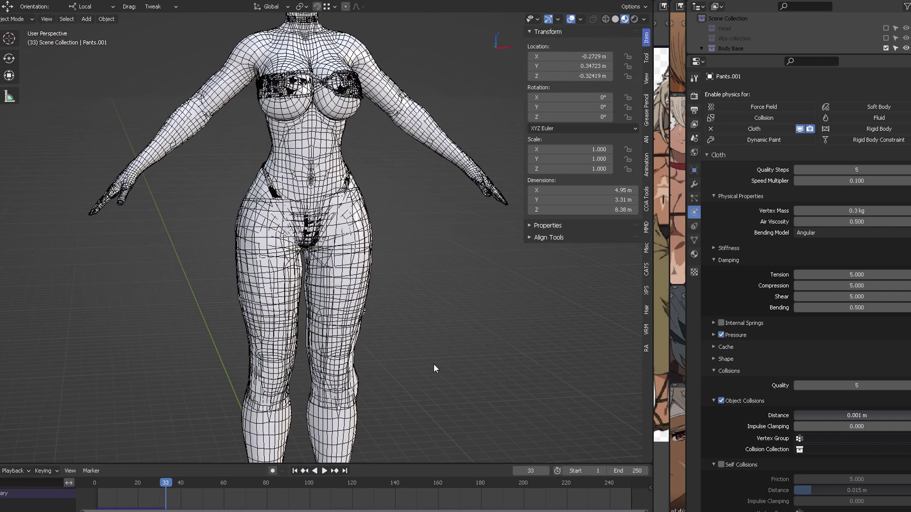
pyautogui.scroll(-2, 423, 363)
# - Set the pants' Object Collisions Distance to 0.1 m, rerun the simulation and inspect the cloth surface over the legs
pyautogui.click(326, 470)
pyautogui.scroll(8, 357, 254)
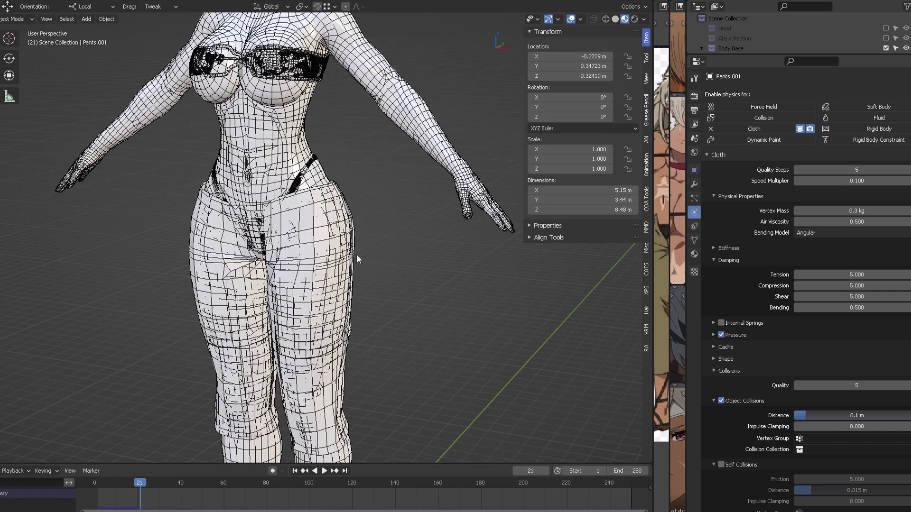
pyautogui.moveTo(271, 179); pyautogui.dragTo(204, 170, button='middle')
pyautogui.scroll(-5, 204, 170)
pyautogui.keyDown('shift'); pyautogui.moveTo(361, 231); pyautogui.dragTo(346, 212, button='middle'); pyautogui.keyUp('shift')
pyautogui.scroll(4, 346, 212)
pyautogui.scroll(-7, 346, 213)
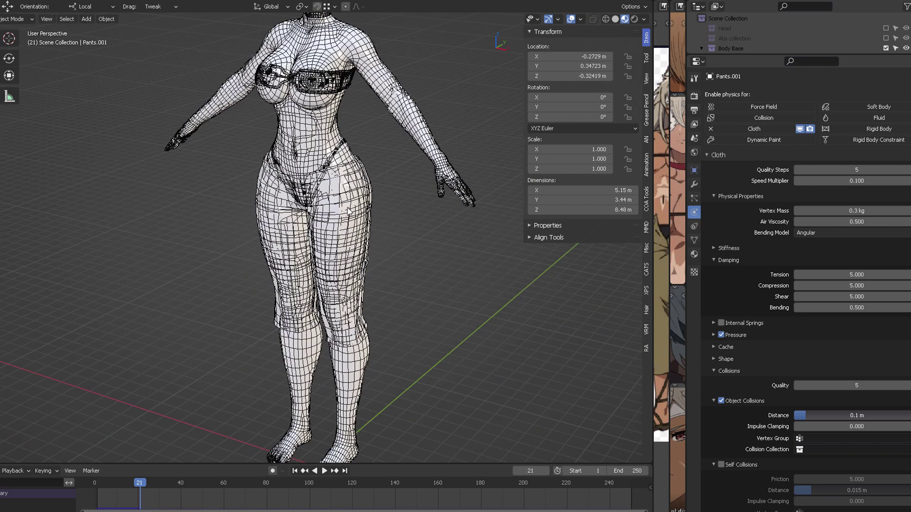
# - Set the viewport's Clip Start to 0.221 m and replay the pants simulation from the first frame
pyautogui.click(647, 78)
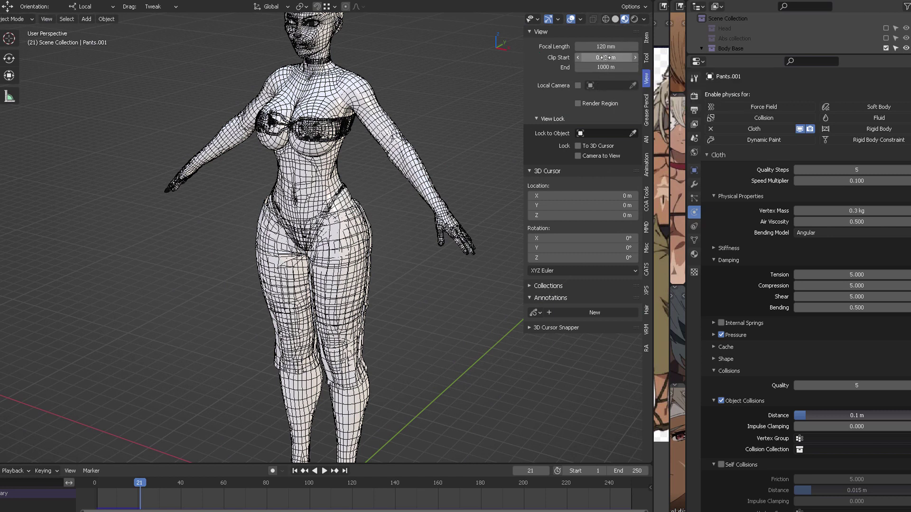
pyautogui.moveTo(606, 58); pyautogui.dragTo(626, 58)
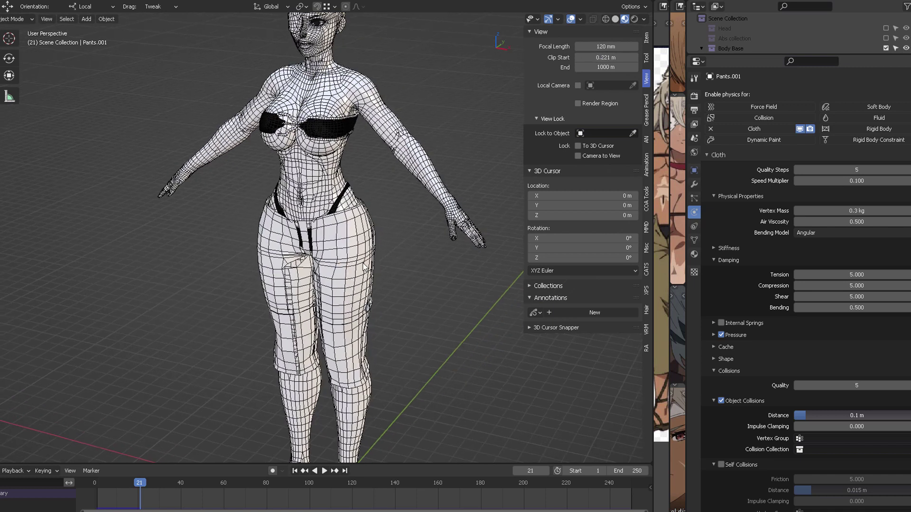
pyautogui.click(294, 471)
pyautogui.click(324, 472)
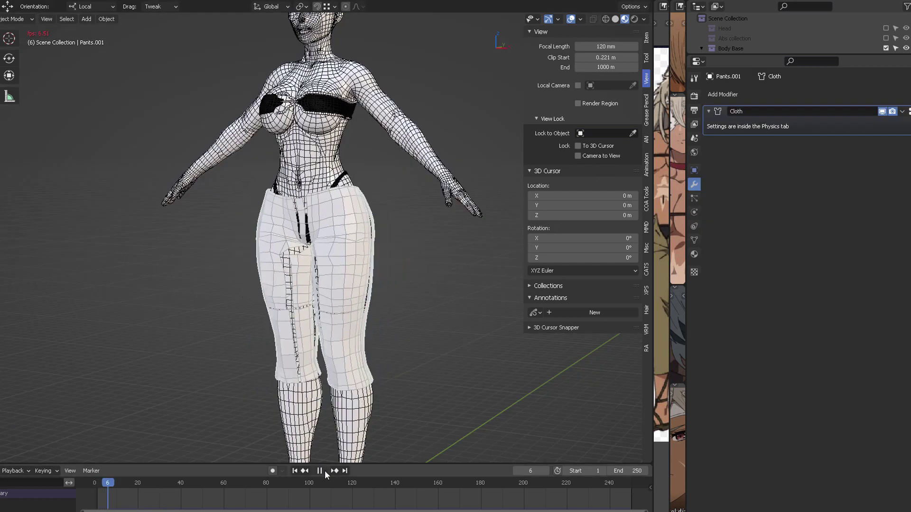
pyautogui.click(325, 470)
pyautogui.moveTo(371, 223); pyautogui.dragTo(152, 228, button='middle')
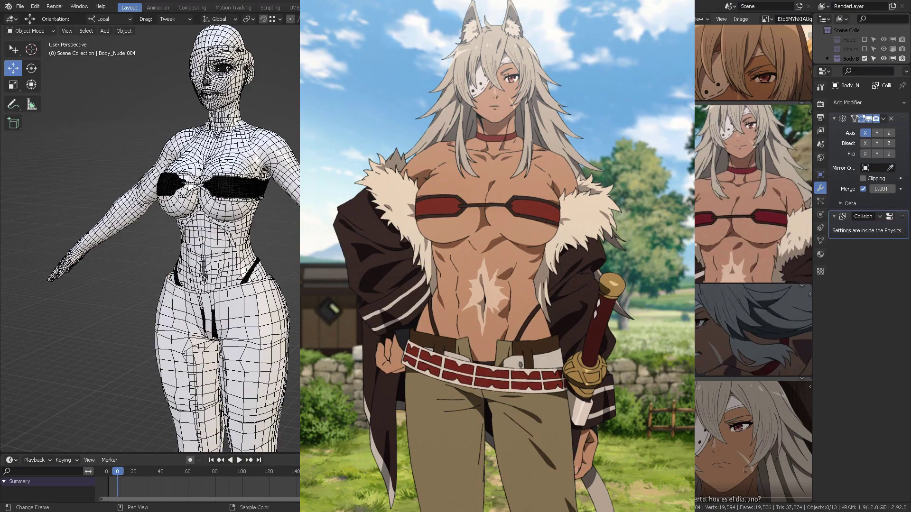
pyautogui.keyDown('ctrl'); pyautogui.moveTo(224, 228); pyautogui.dragTo(243, 219, button='middle'); pyautogui.keyUp('ctrl')
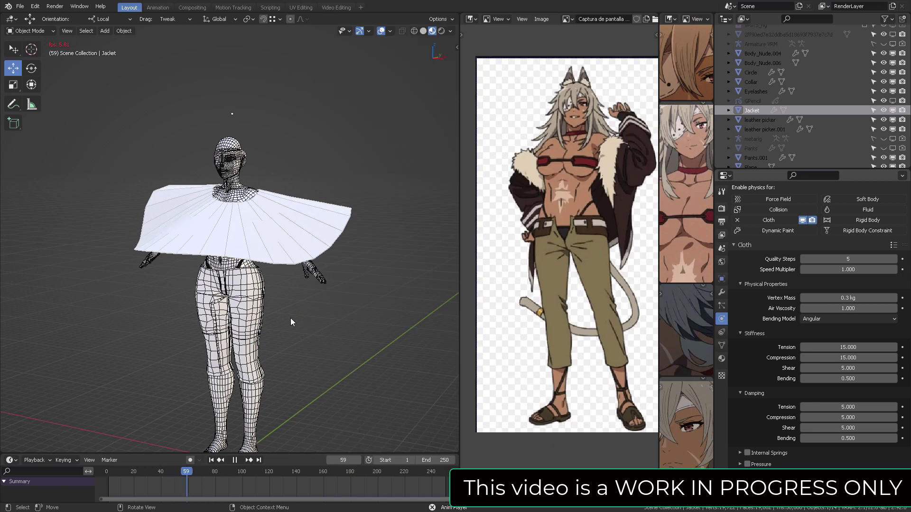
# - Apply the Jacket disc's Subdivision modifier at level 2, check the denser mesh in edit mode, and return to object mode
pyautogui.moveTo(297, 320); pyautogui.dragTo(369, 306, button='middle')
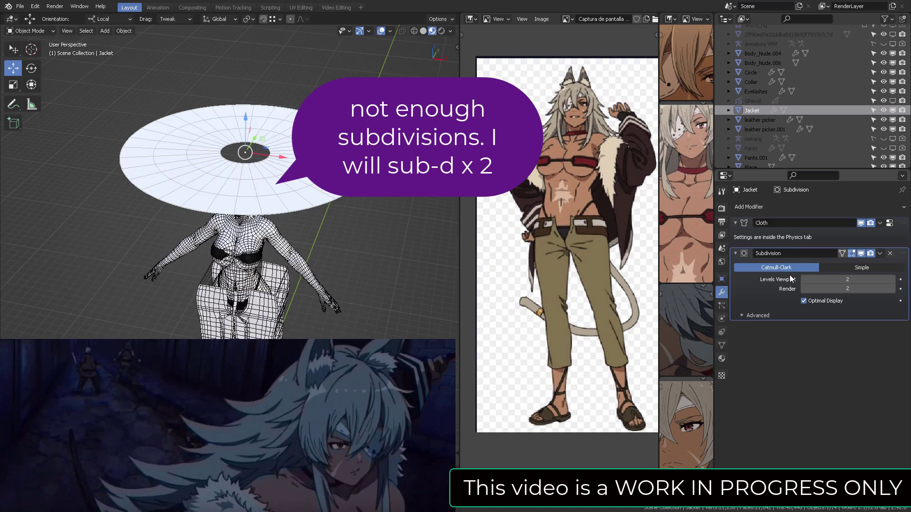
pyautogui.hotkey('ctrl', 'a')
pyautogui.hotkey('ctrl', 'Tab')
pyautogui.click(366, 163)
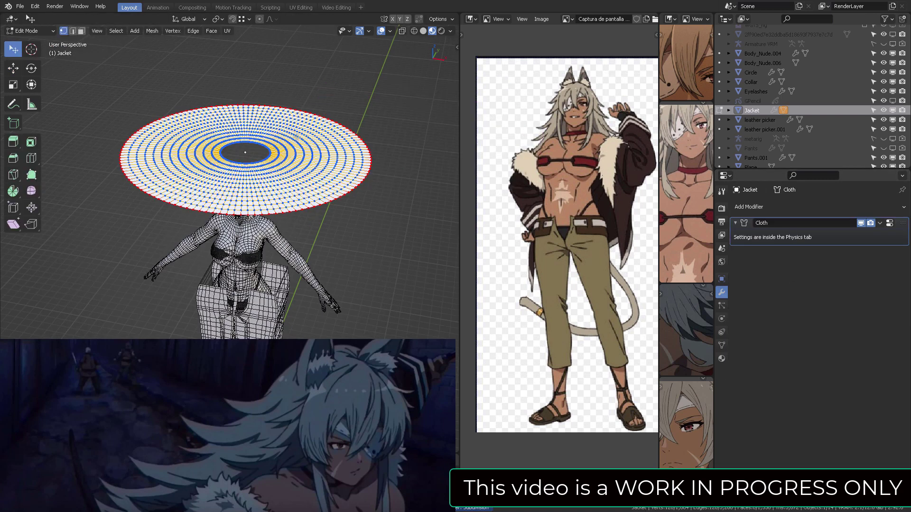
pyautogui.hotkey('ctrl', 'Tab')
pyautogui.click(209, 160)
# - Lower the Jacket disc along Z to about 21.8 m so its hole surrounds the character's head
pyautogui.moveTo(314, 154); pyautogui.dragTo(308, 123, button='middle')
pyautogui.moveTo(249, 92); pyautogui.dragTo(249, 145)
pyautogui.moveTo(385, 130); pyautogui.dragTo(354, 158, button='middle')
# - Show the Jacket's transform values and apply its scale
pyautogui.hotkey('ctrl', 'a')
pyautogui.press('Escape')
pyautogui.press('n')
pyautogui.click(453, 49)
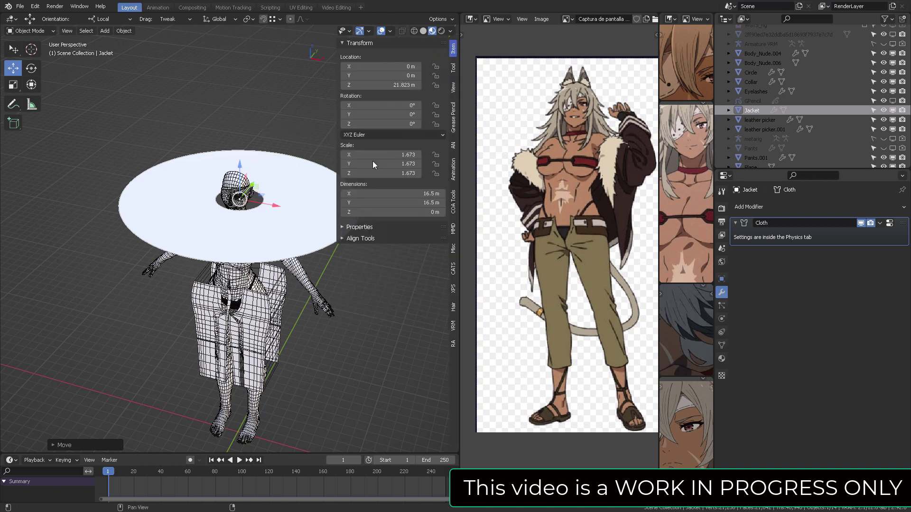
pyautogui.hotkey('ctrl', 'a')
pyautogui.click(338, 104)
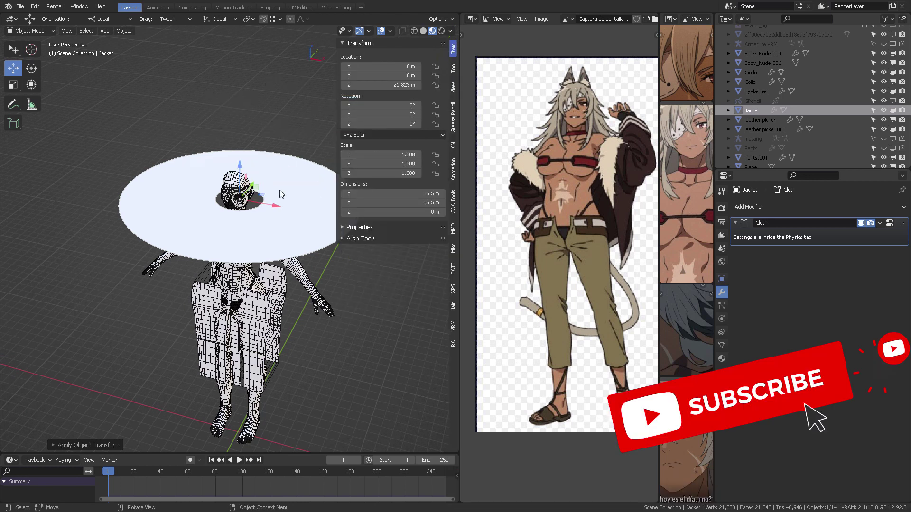
# - Run the cloth simulation on the Jacket disc so it drapes over the character's shoulders and arms
pyautogui.moveTo(234, 397); pyautogui.dragTo(219, 366, button='middle')
pyautogui.press('space')
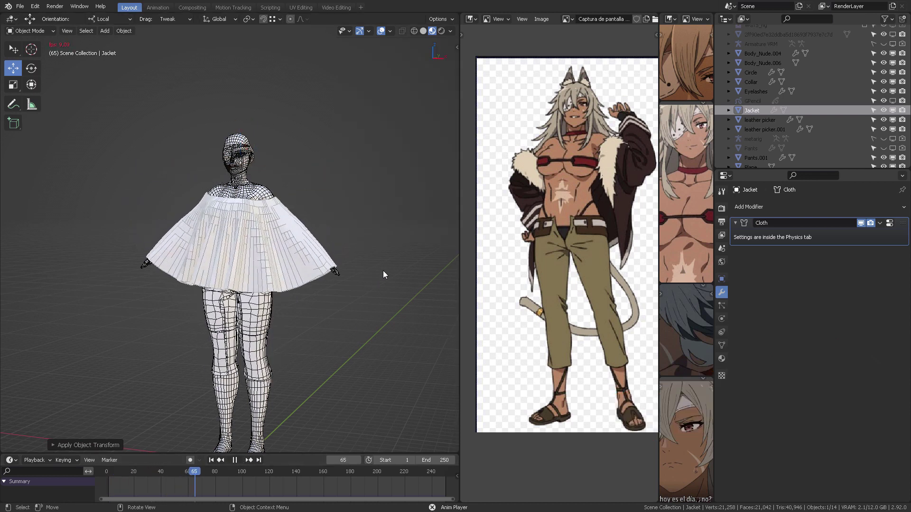
pyautogui.press('n')
pyautogui.moveTo(383, 270)
pyautogui.mouseDown(button='middle')
pyautogui.moveTo(357, 276)
pyautogui.moveTo(329, 258)
pyautogui.moveTo(363, 266)
pyautogui.moveTo(366, 248)
pyautogui.moveTo(315, 248)
pyautogui.moveTo(387, 259)
pyautogui.mouseUp(button='middle')
pyautogui.scroll(3, 336, 255)
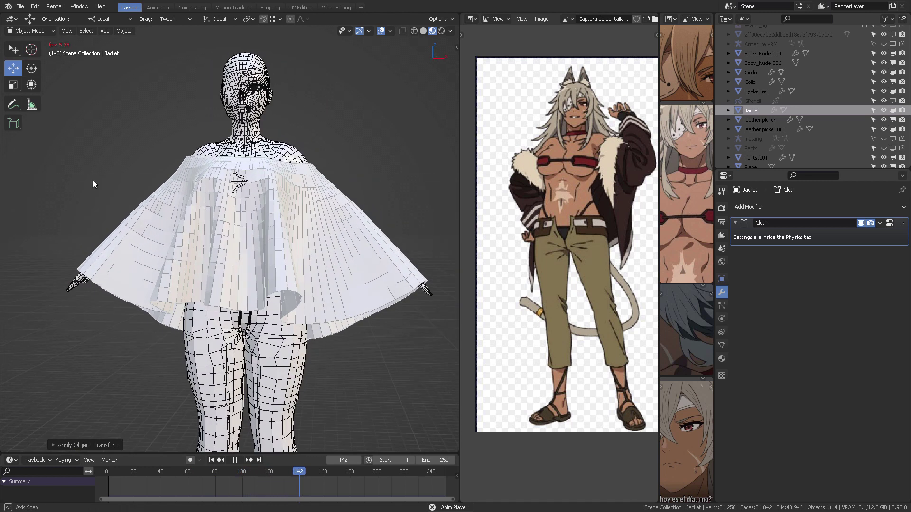